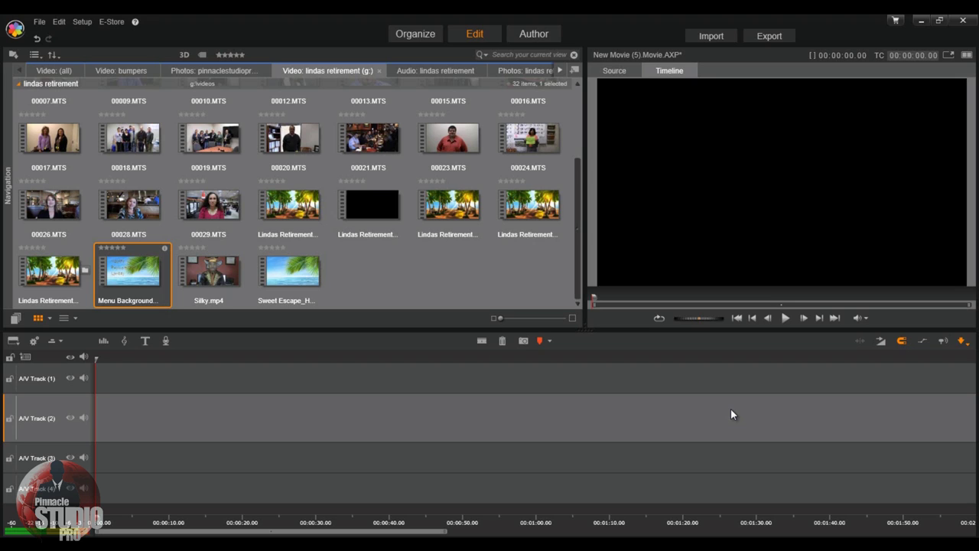
Place Menu Background.mp4 at the start of A/V Track (2), preview it, and return the playhead to the beginning.
left_click_drag(148, 303, 137, 410)
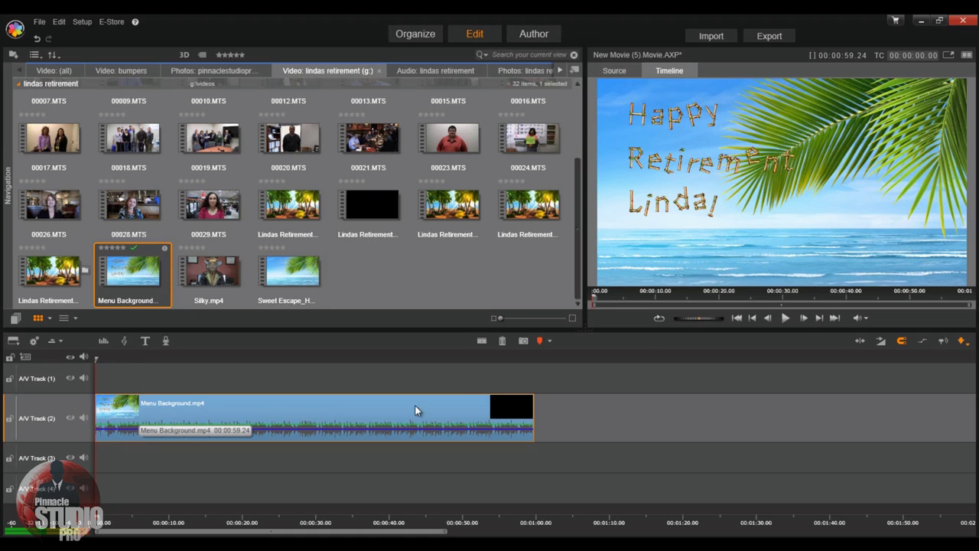
left_click(785, 318)
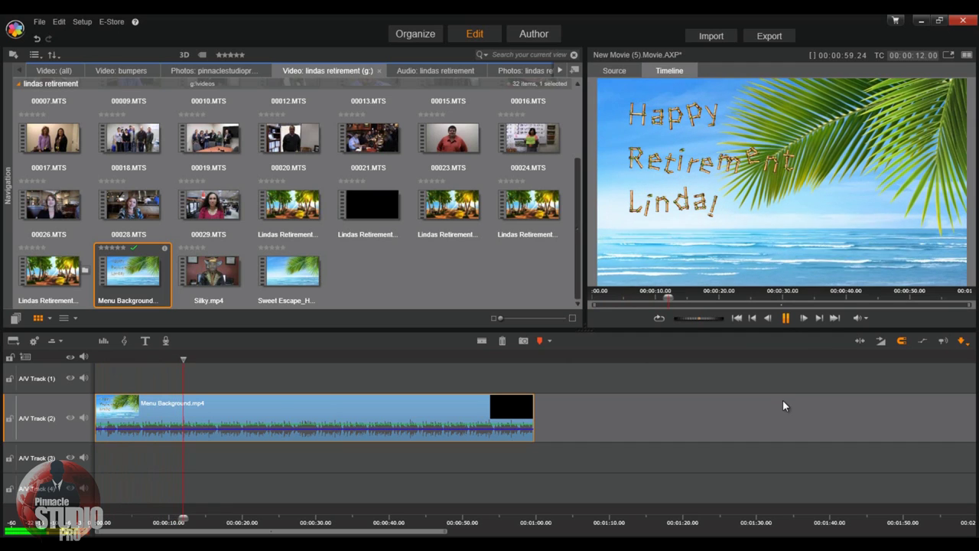
left_click(786, 317)
left_click_drag(201, 361, 95, 361)
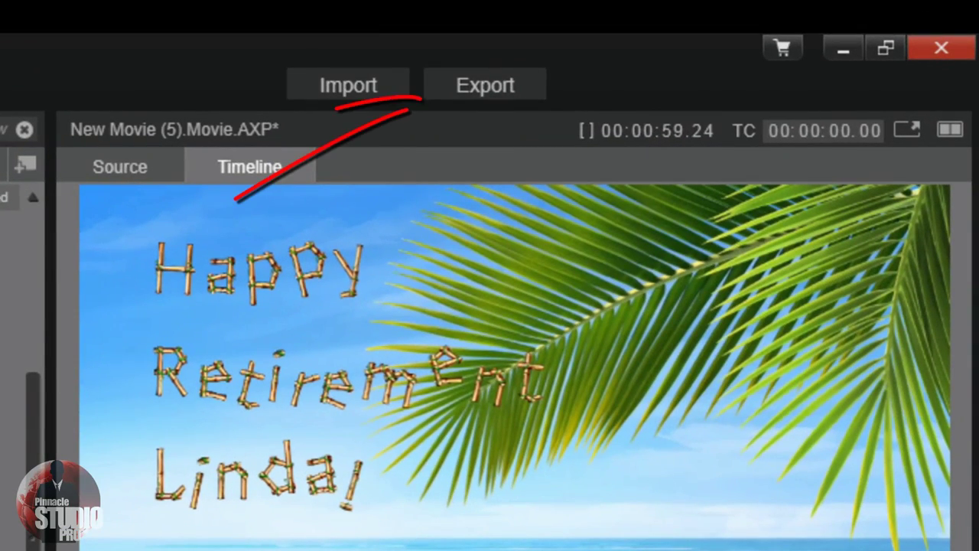
Open the movie for export to file with type MPEG-2 and the DVD Compatible preset.
left_click(512, 85)
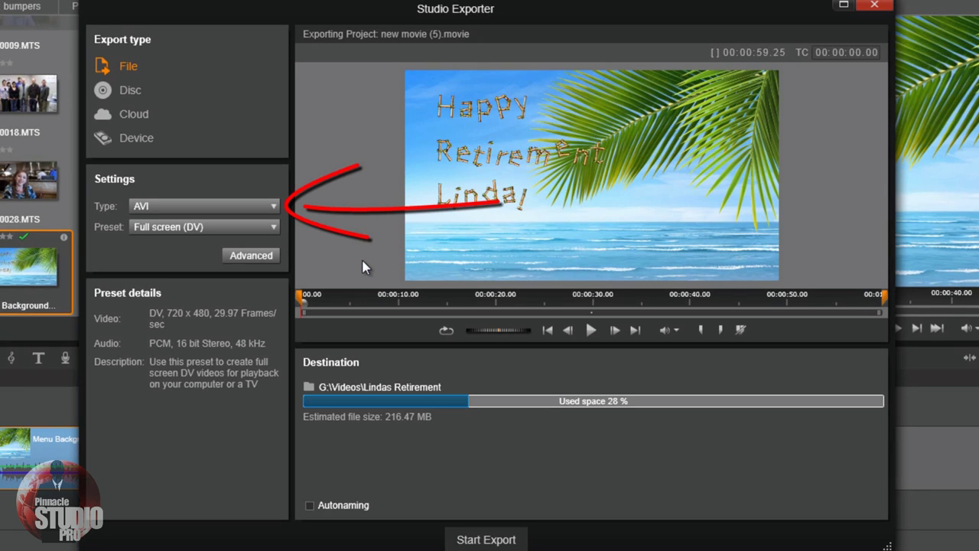
left_click(274, 207)
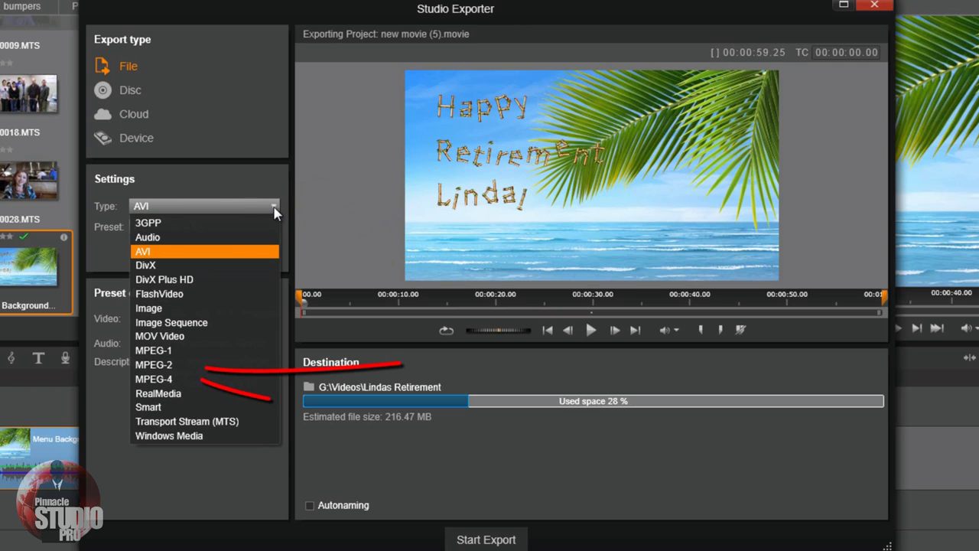
left_click(236, 365)
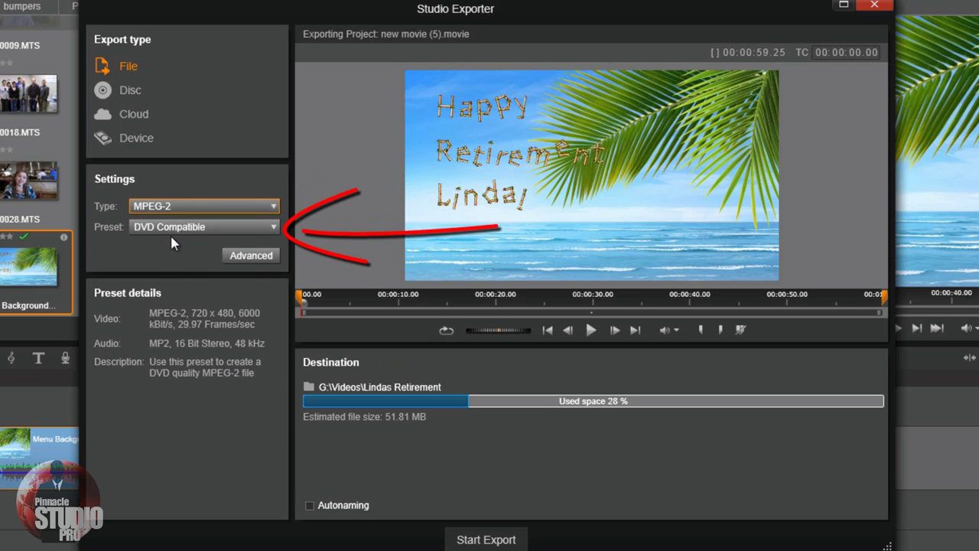
left_click(273, 227)
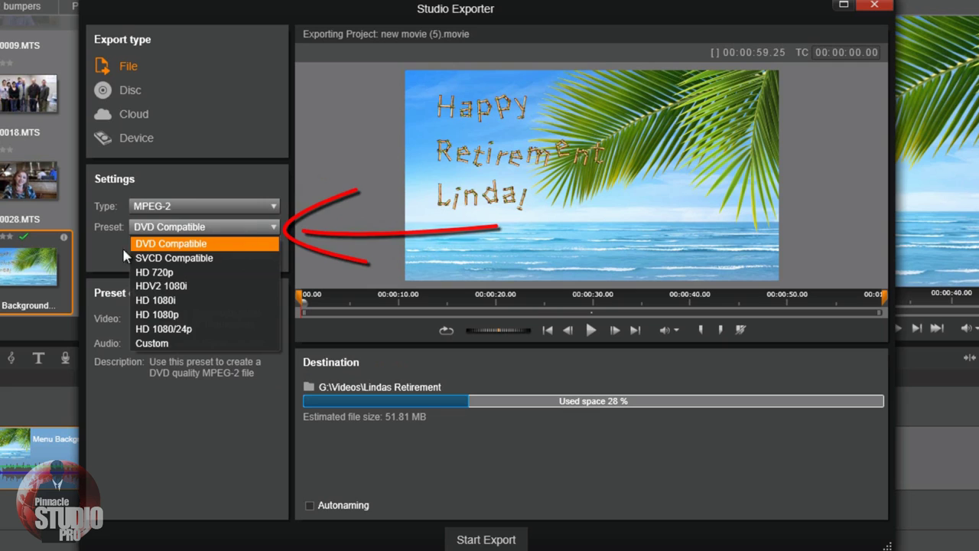
left_click(206, 243)
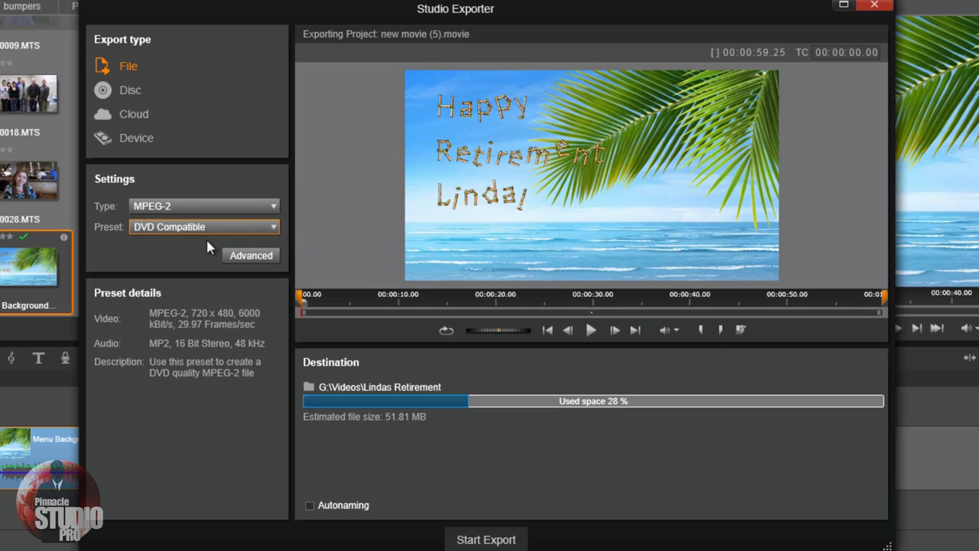
Choose G:\Videos\Lindas Retirement as the destination folder for the video export.
left_click(309, 389)
left_click_drag(787, 202, 799, 295)
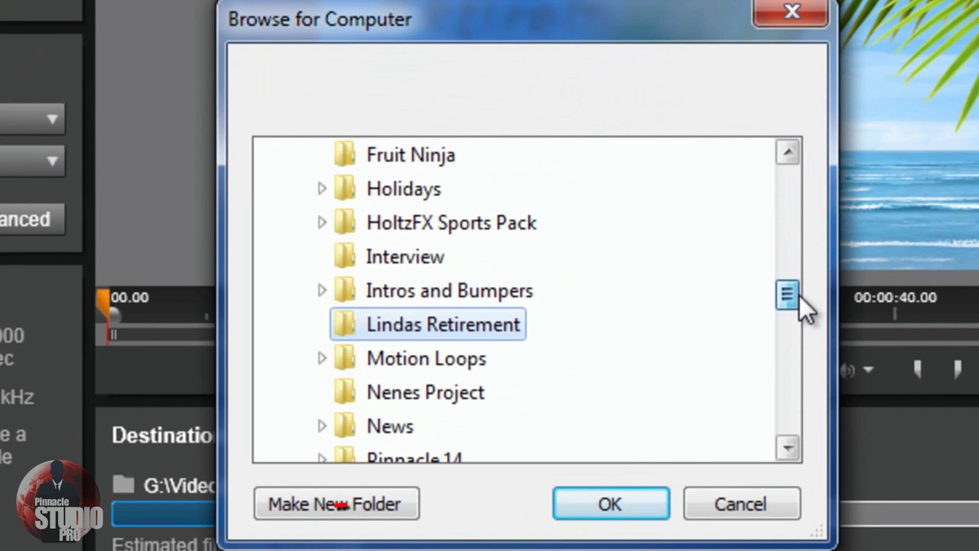
left_click(611, 503)
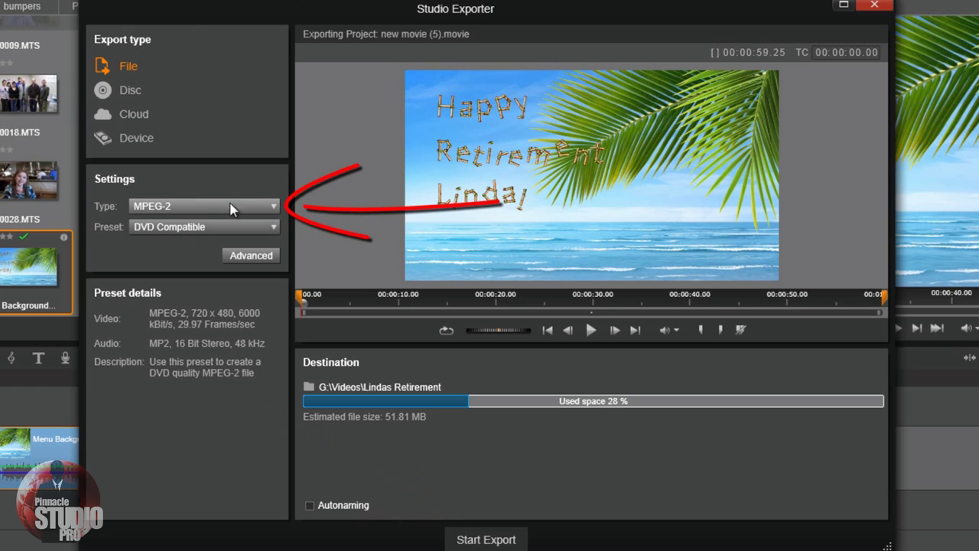
Set up an Audio export as WAV (PCM) Stereo 44kHz into G:\Music\Lindas Retirement, and close the exporter.
left_click(273, 207)
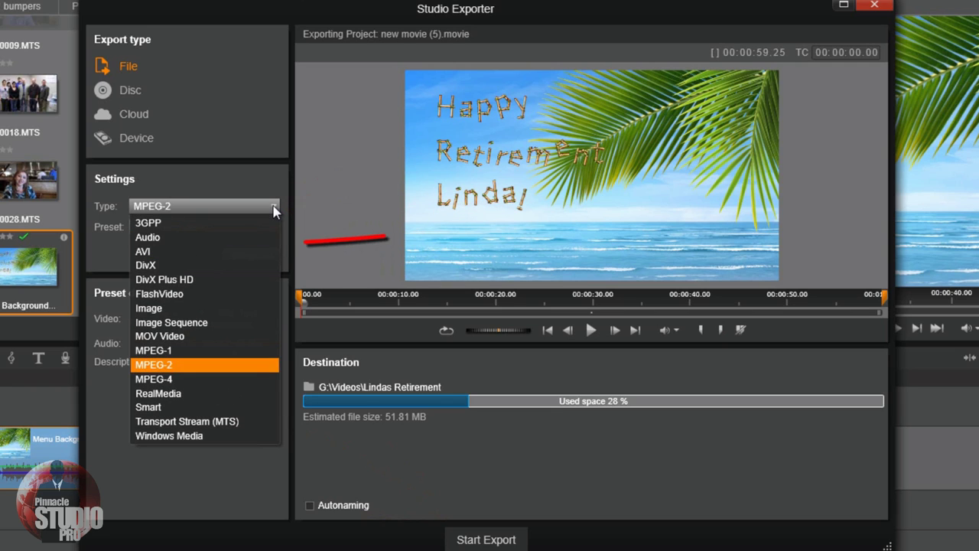
left_click(205, 238)
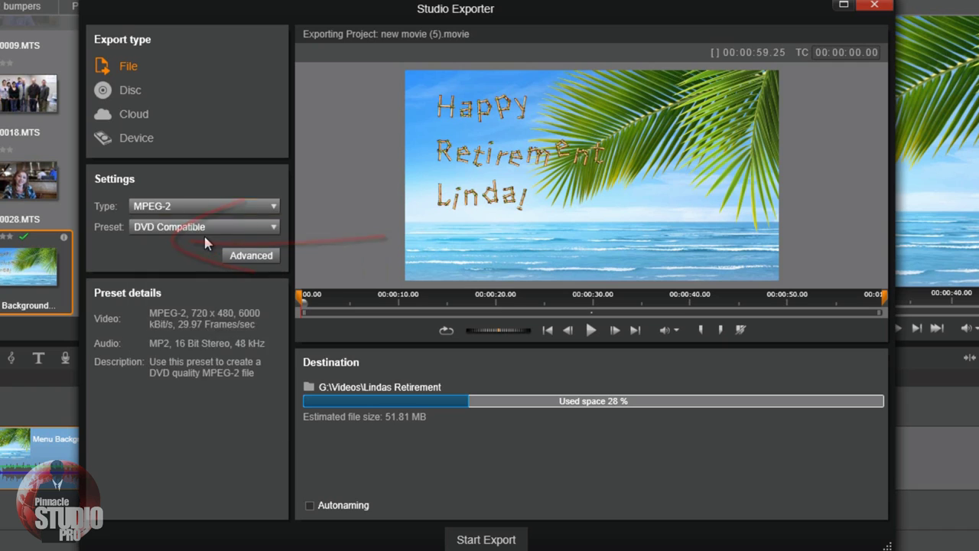
left_click(309, 387)
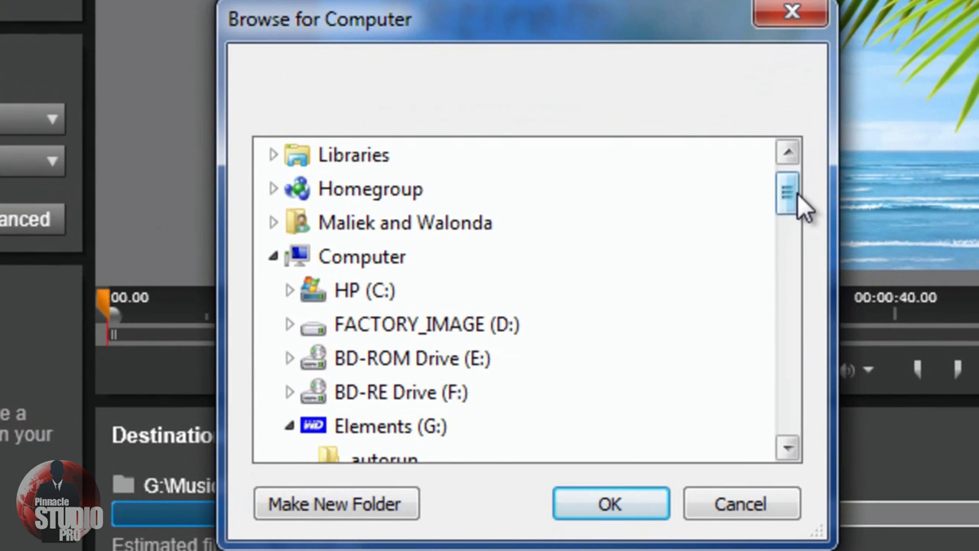
mouse_move(761, 202)
left_mouse_down()
mouse_move(764, 250)
mouse_move(791, 292)
left_mouse_up()
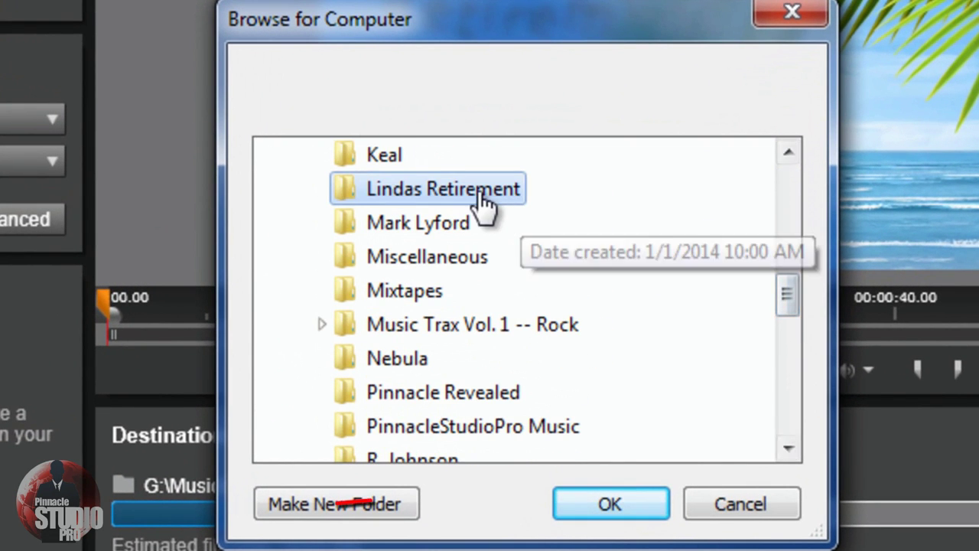
left_click(609, 504)
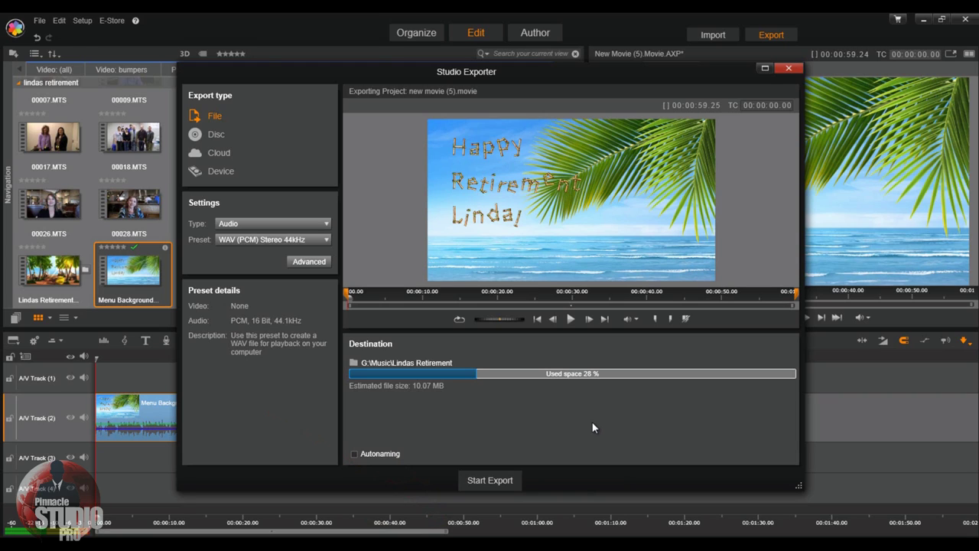
left_click(787, 69)
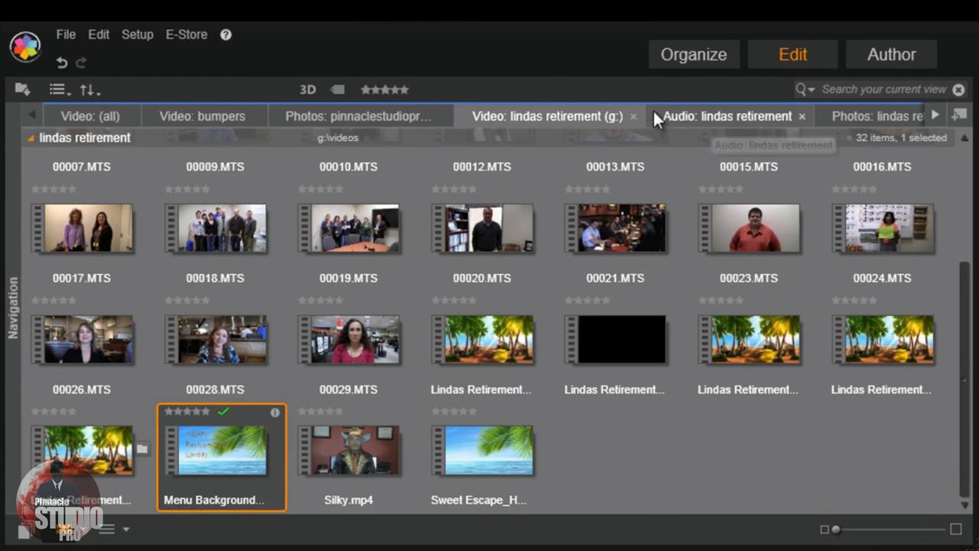
Browse the library navigation tree, collapsing the Photos and Video branches, and show the lindas retirement audio collection.
mouse_move(92, 345)
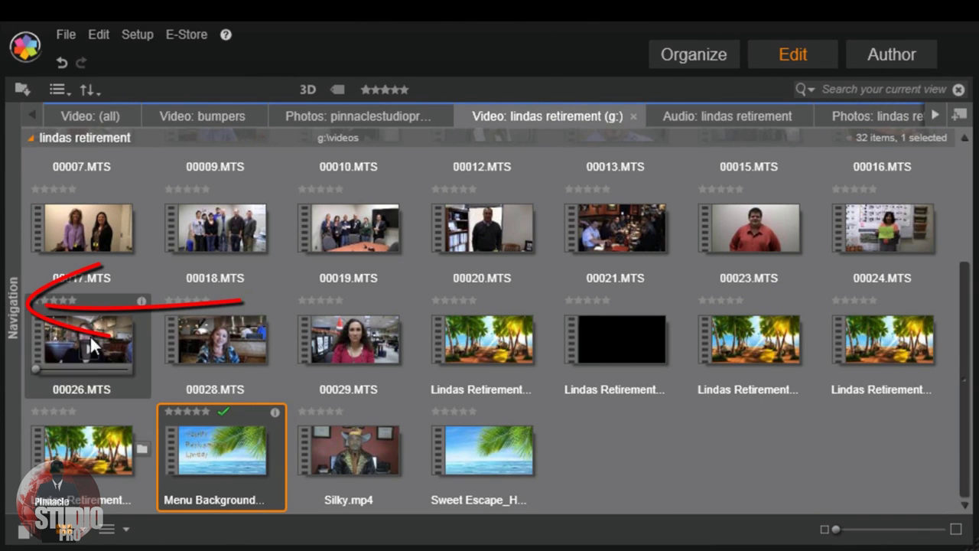
left_click(13, 308)
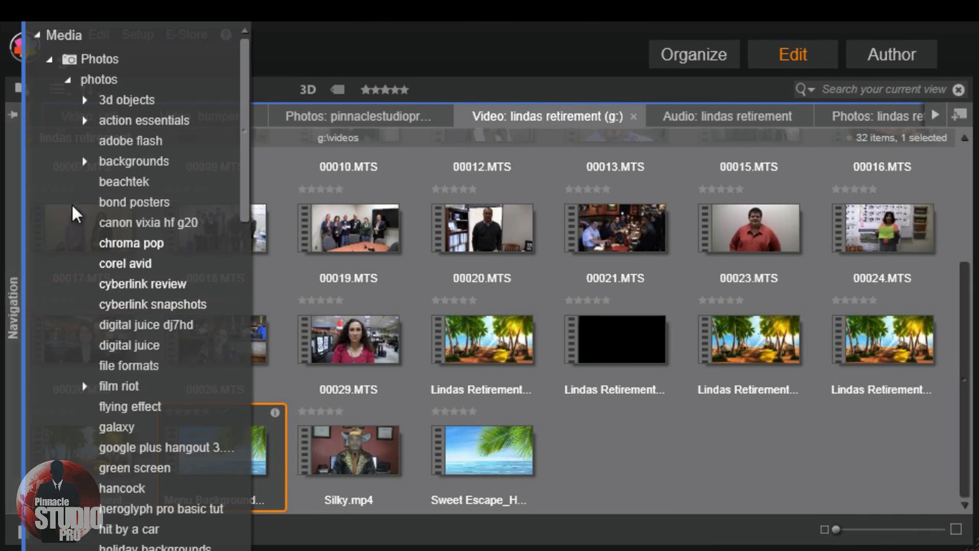
left_click(48, 59)
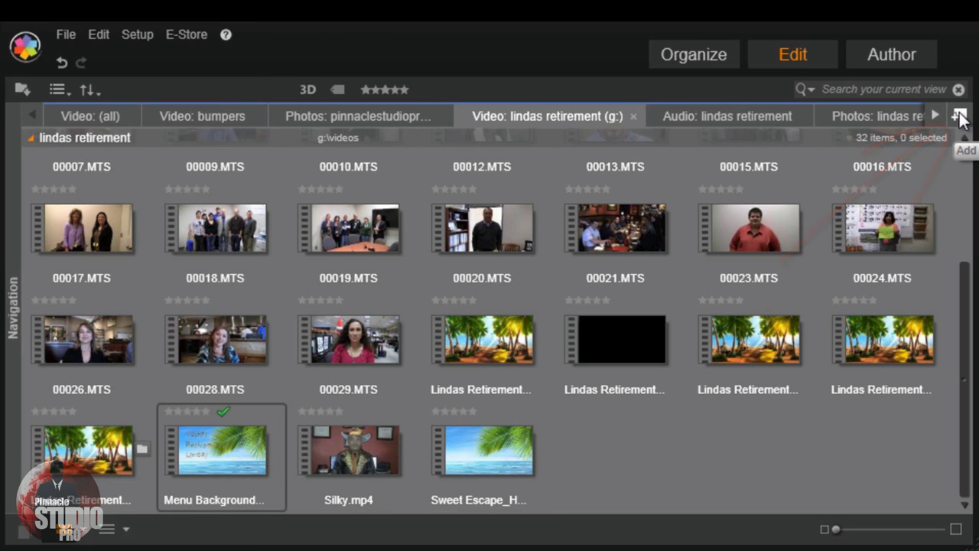
left_click(702, 112)
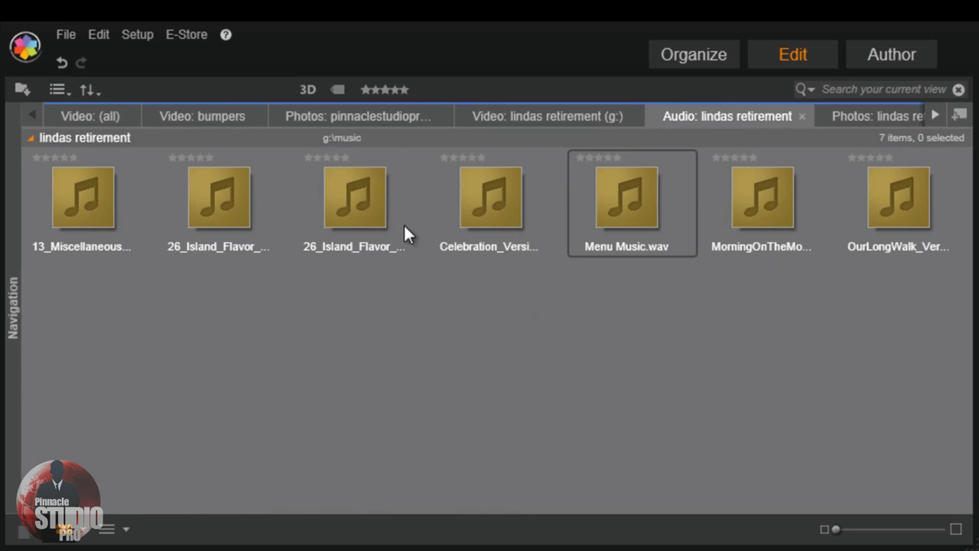
left_click(15, 313)
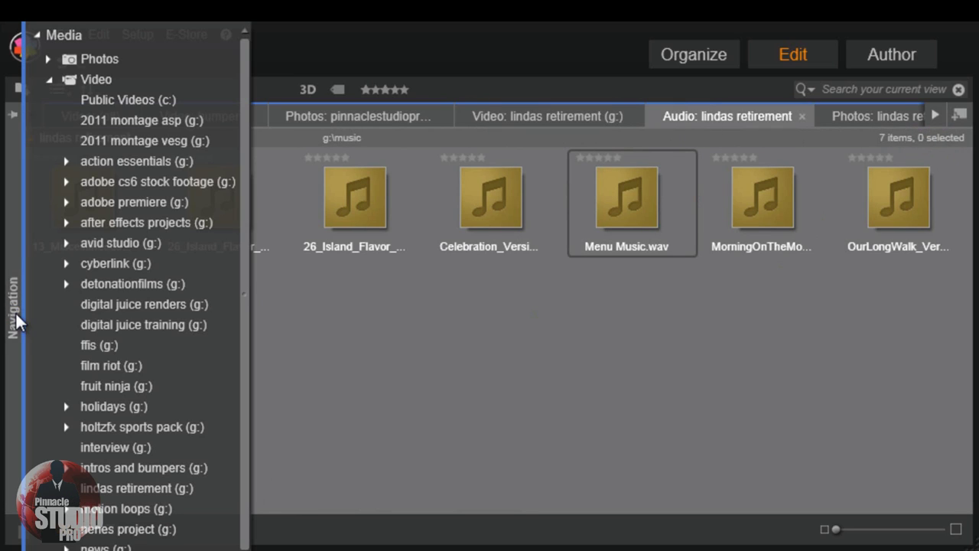
left_click(47, 78)
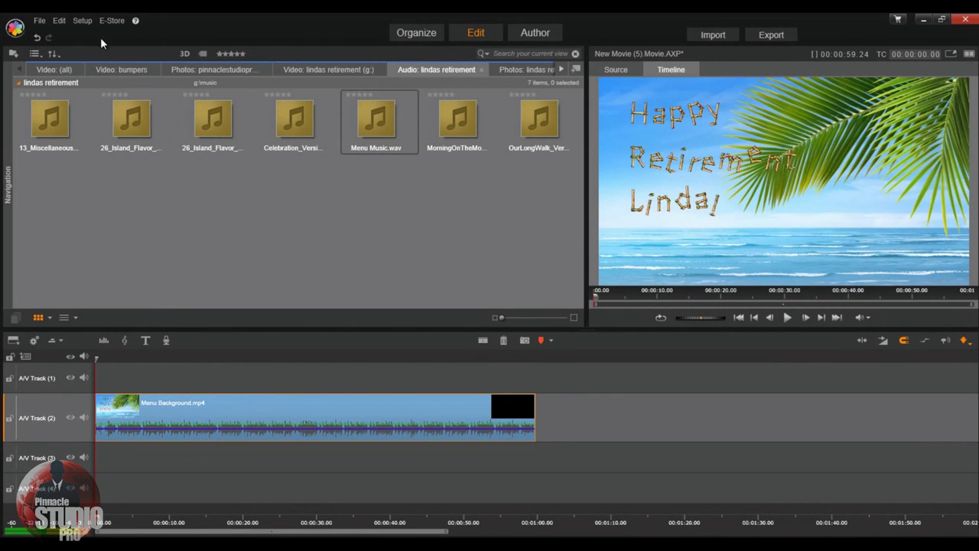
Create a new movie project and discard the changes to New Movie (5).
left_click(39, 21)
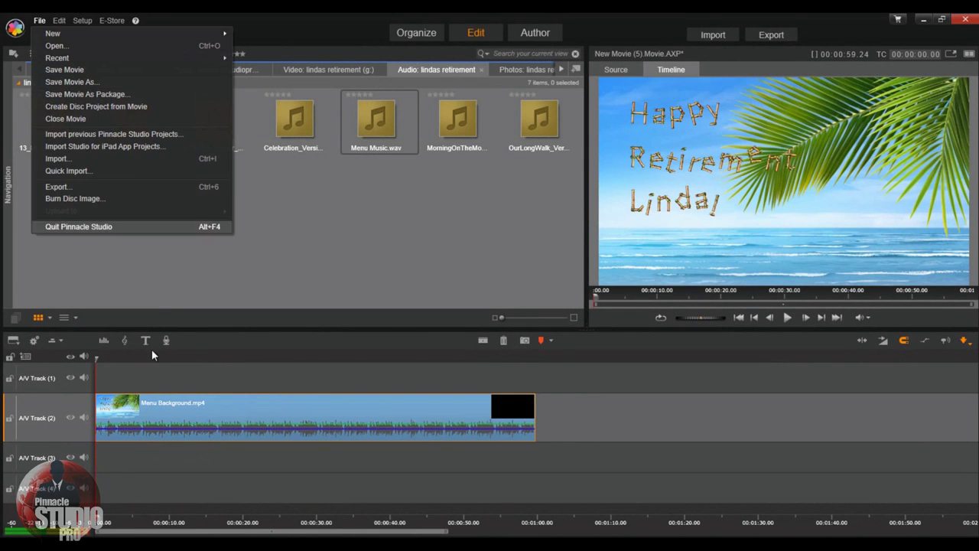
left_click(298, 468)
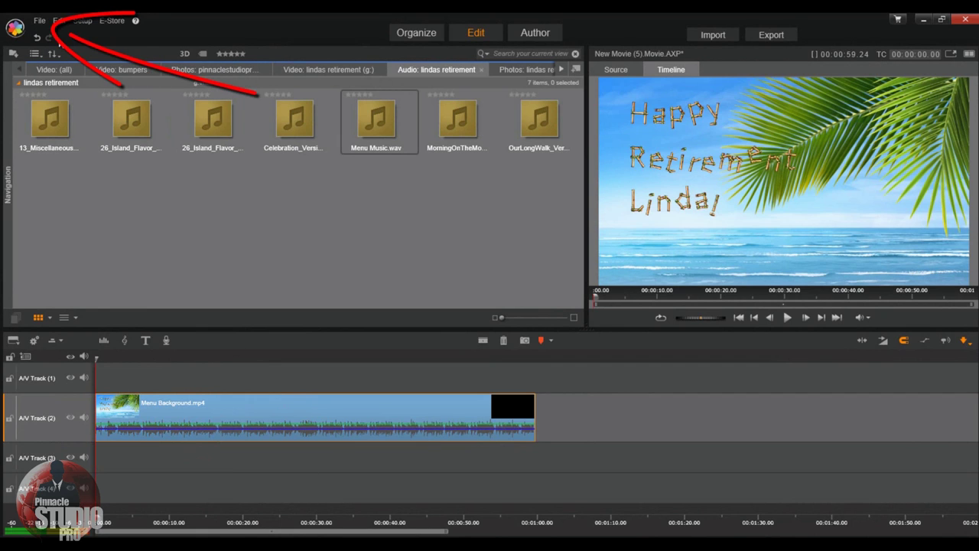
left_click(39, 20)
mouse_move(52, 35)
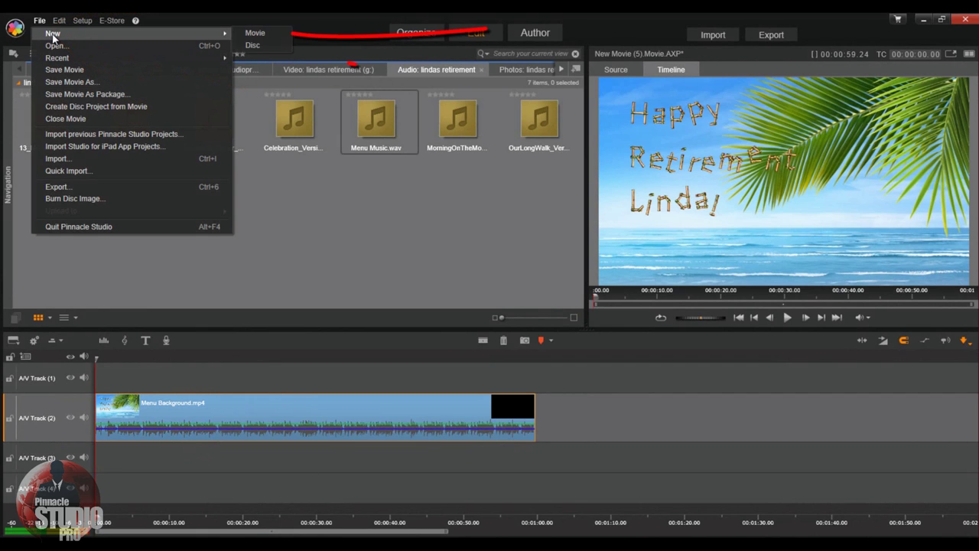
left_click(244, 35)
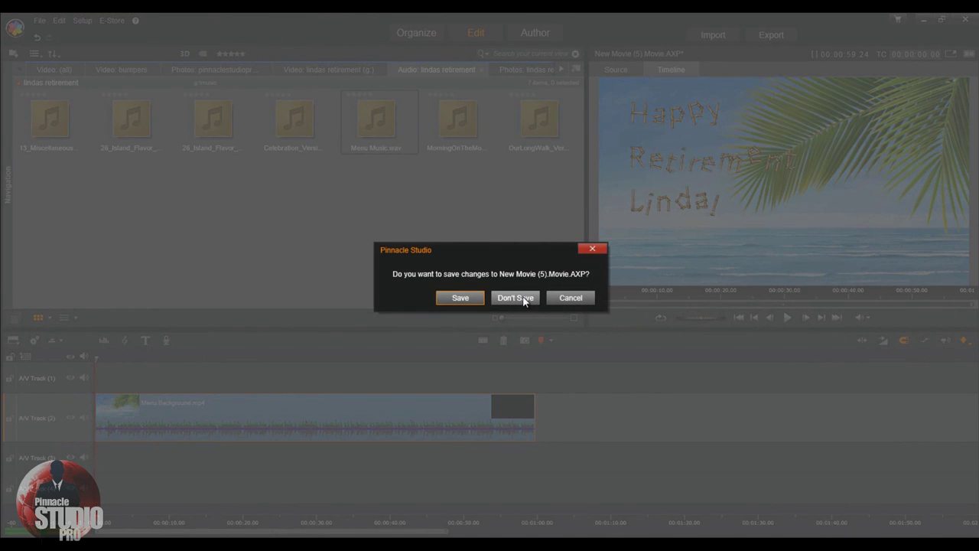
left_click(515, 297)
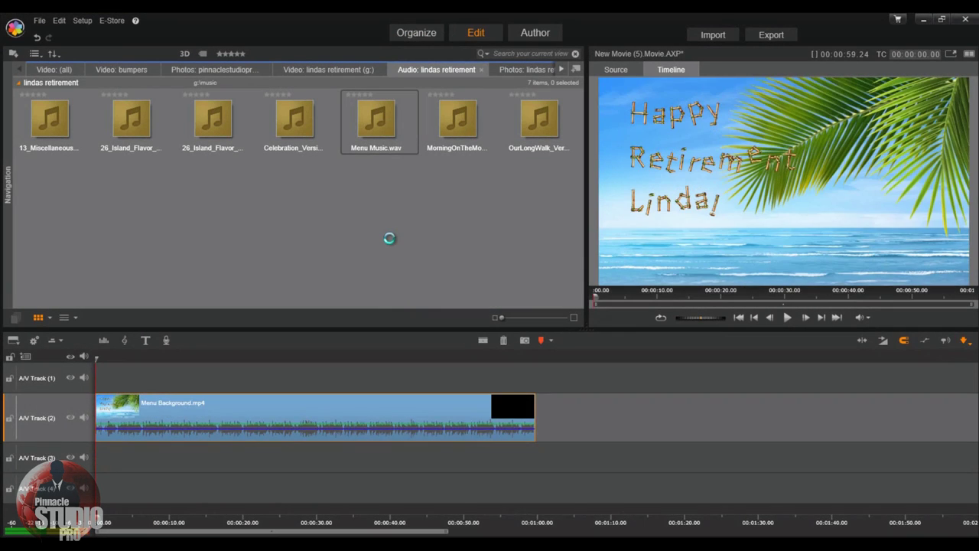
Place New PSP Logo.psd from the pinnaclestudiopro logos photo collection at the start of A/V Track (2).
left_click(212, 69)
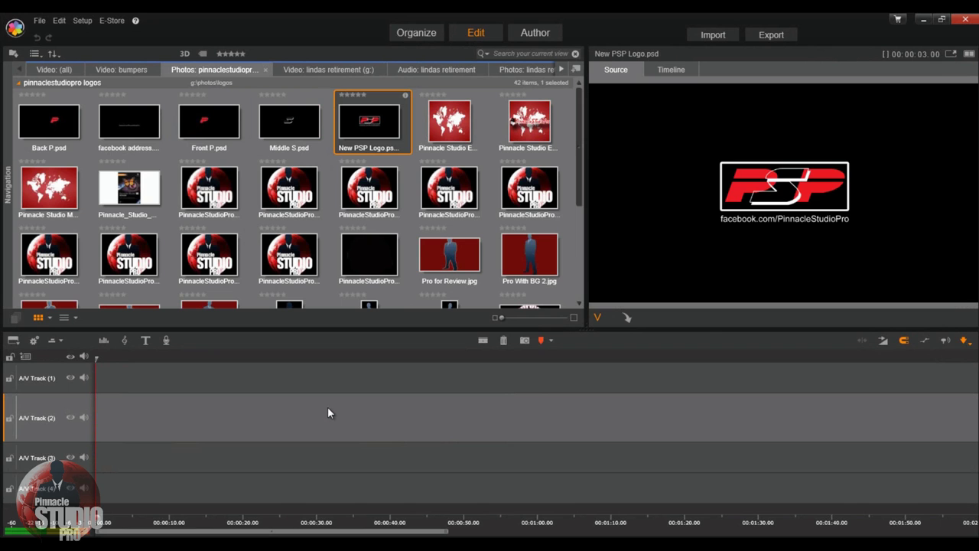
left_click(220, 190)
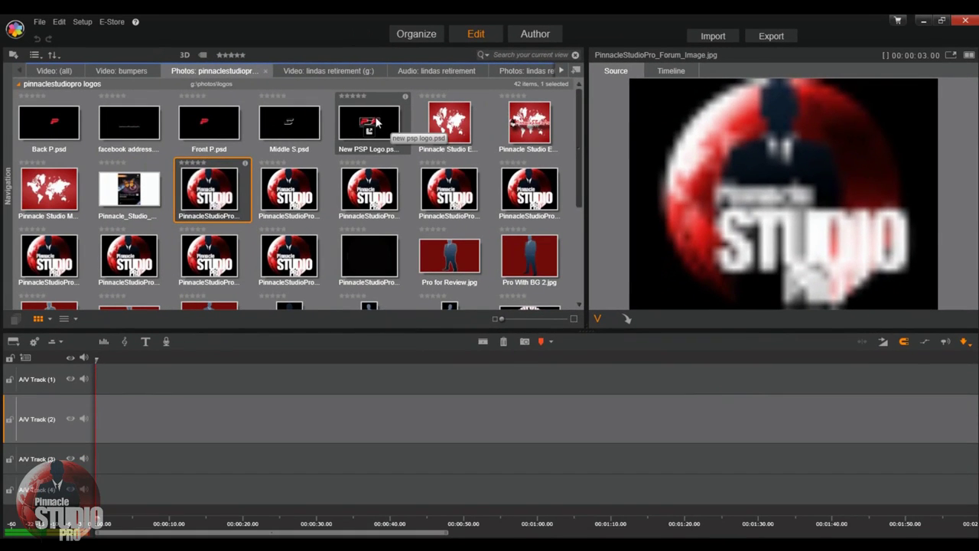
left_click(375, 122)
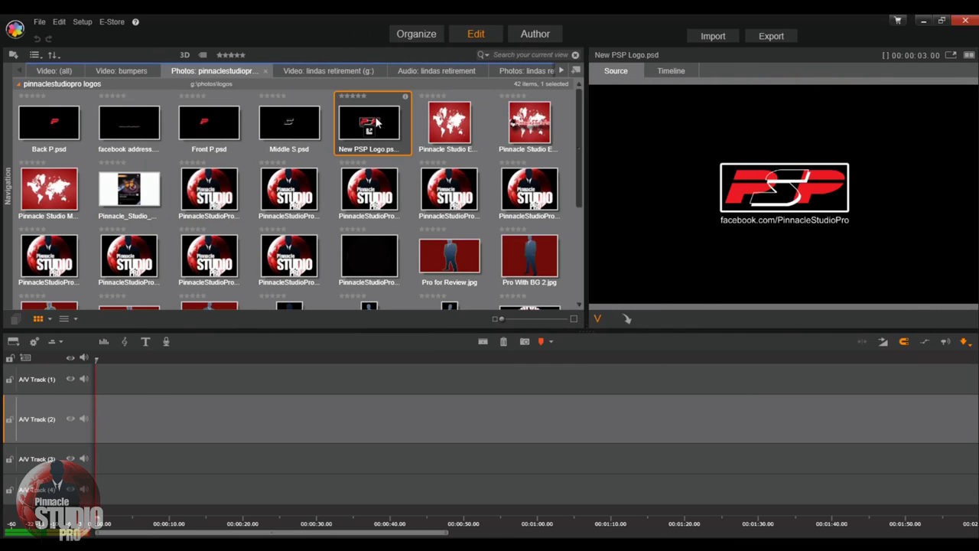
left_click_drag(376, 123, 111, 430)
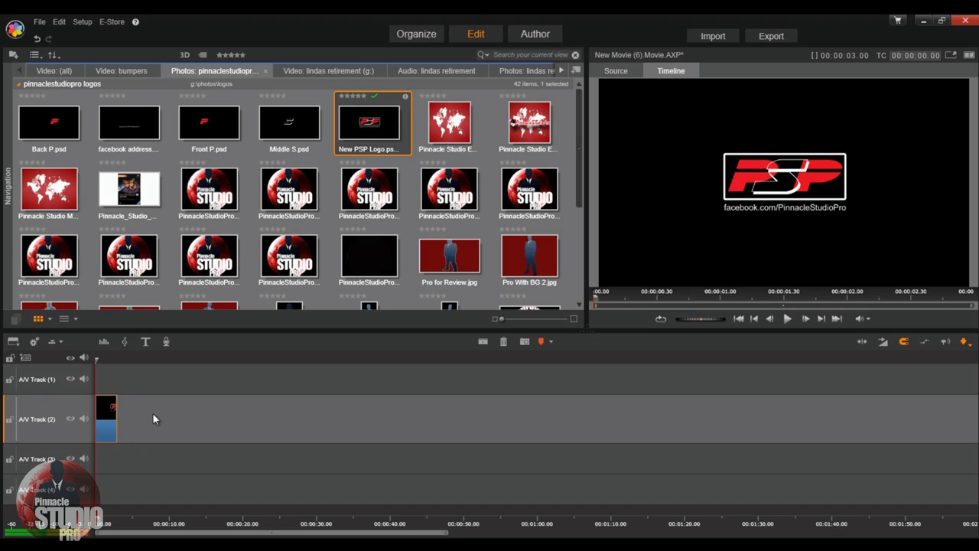
Create a disc project from the open movie and add the Blank_Main16x9 disc menu to the Menu List.
left_click(546, 35)
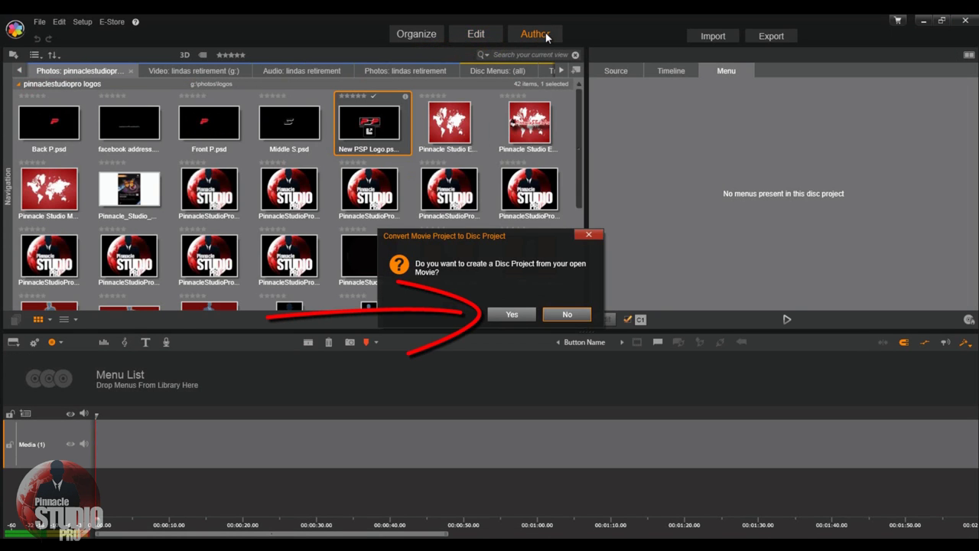
left_click(512, 315)
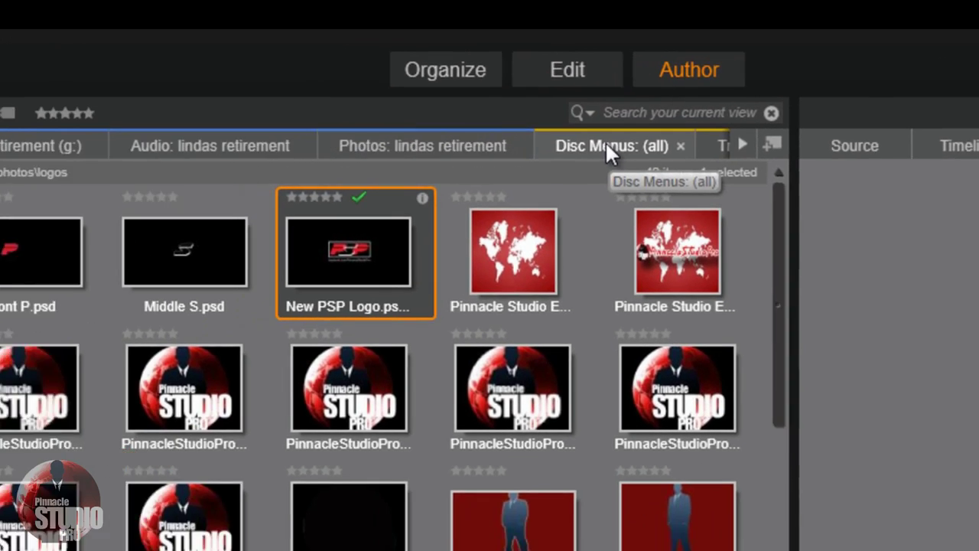
left_click(476, 162)
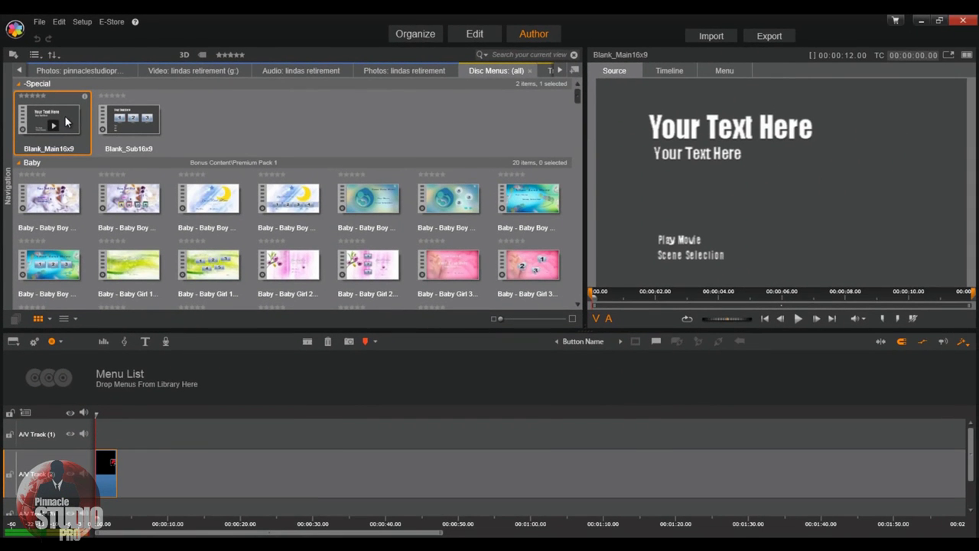
left_click_drag(64, 115, 147, 378)
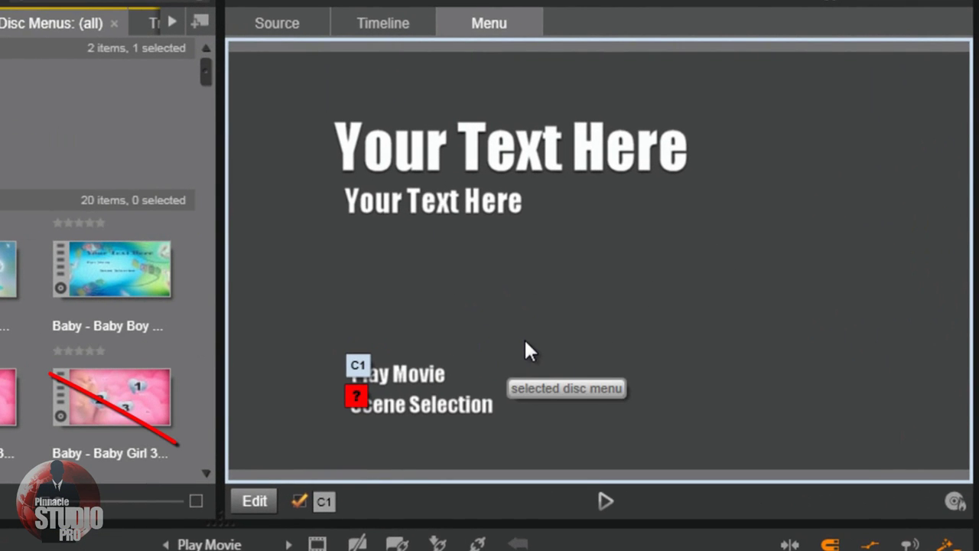
Open the Blank_Main16x9 menu for editing and clear its title and subtitle texts.
left_click(245, 505)
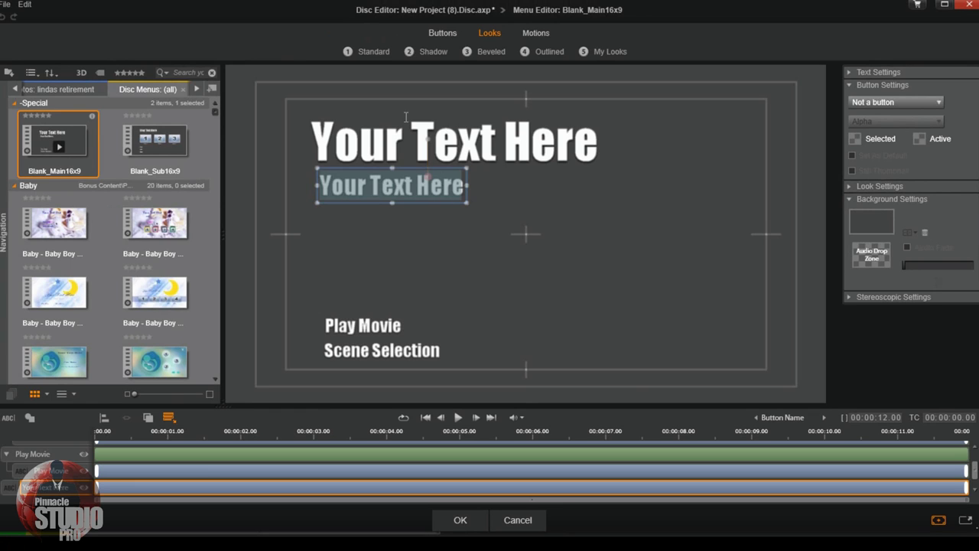
key("BackSpace")
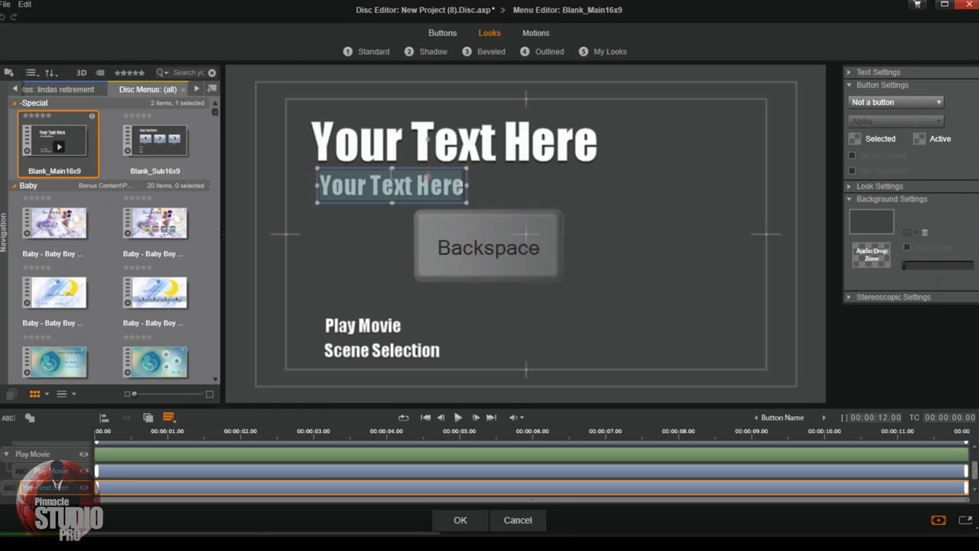
key("BackSpace")
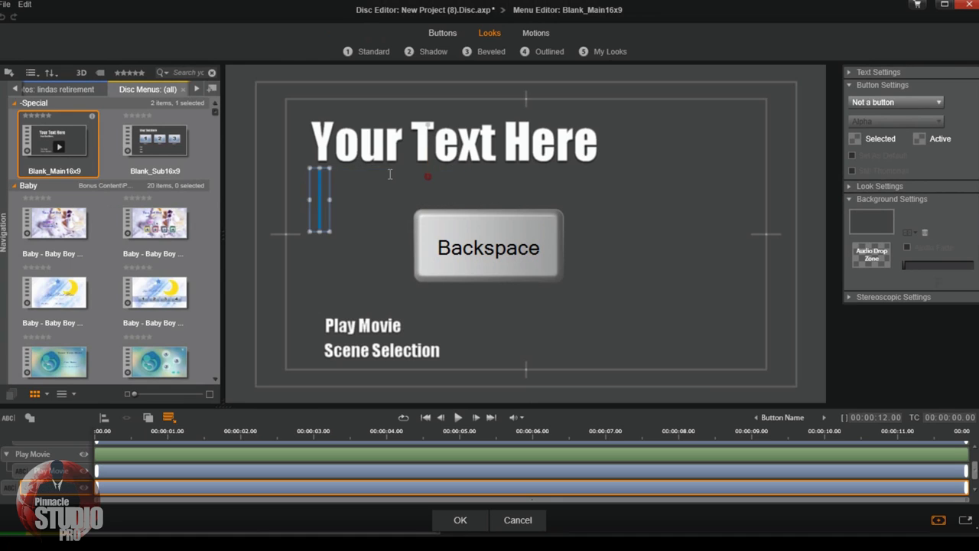
left_click(396, 150)
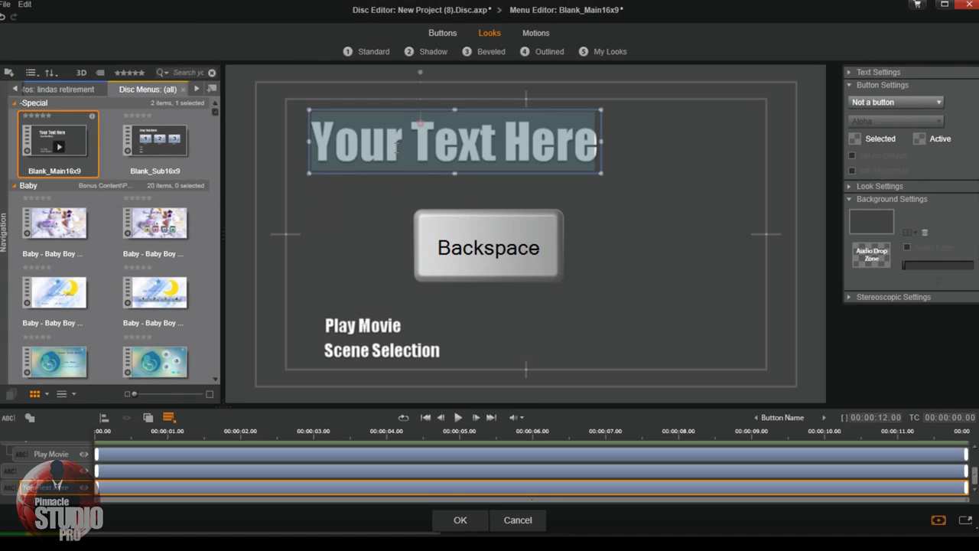
key("BackSpace")
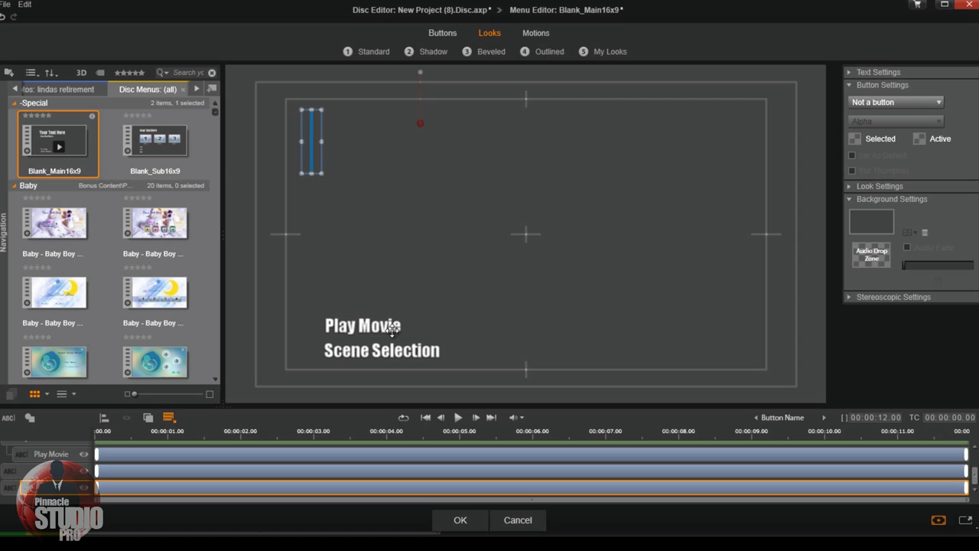
Clear the Play Movie and Scene Selection button texts, keeping the buttons themselves in the menu.
left_click(365, 326)
double_click(365, 326)
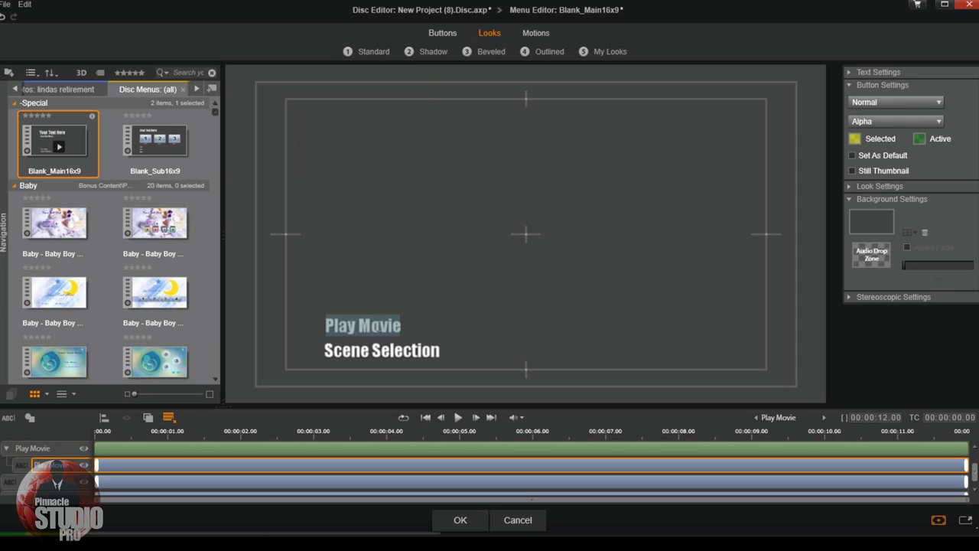
key("Delete")
left_click(386, 349)
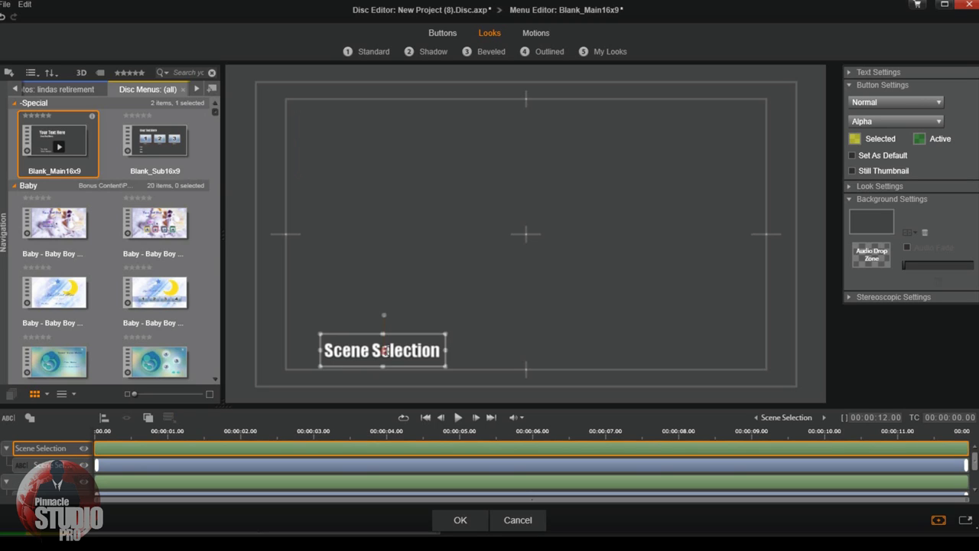
double_click(386, 349)
key("Delete")
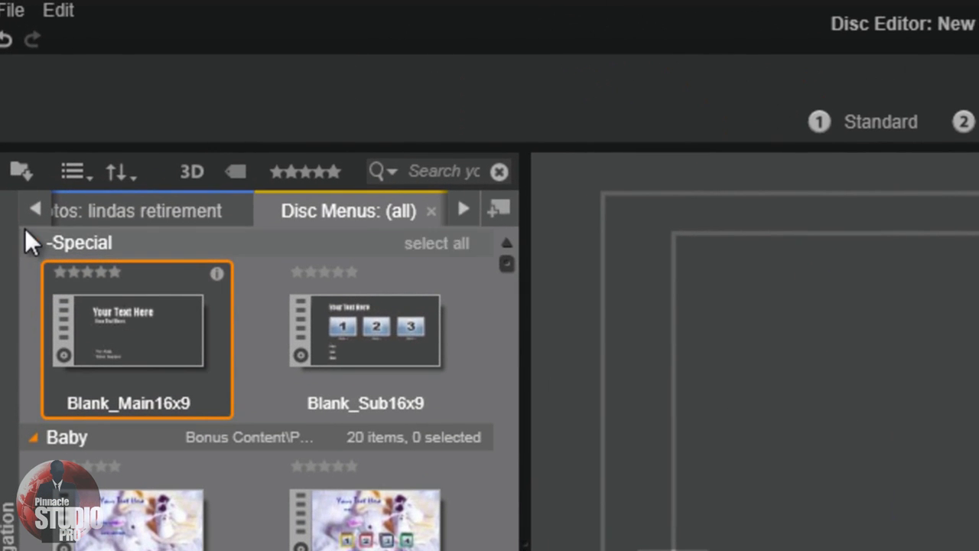
Find the menu background video in the lindas retirement video collection and place it as the menu's background.
left_click(35, 209)
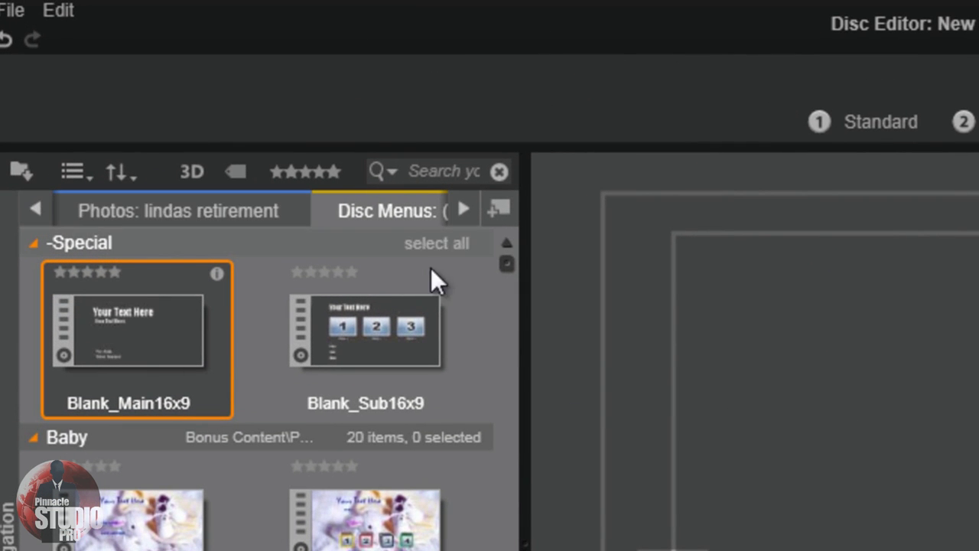
left_click(34, 210)
left_click(33, 209)
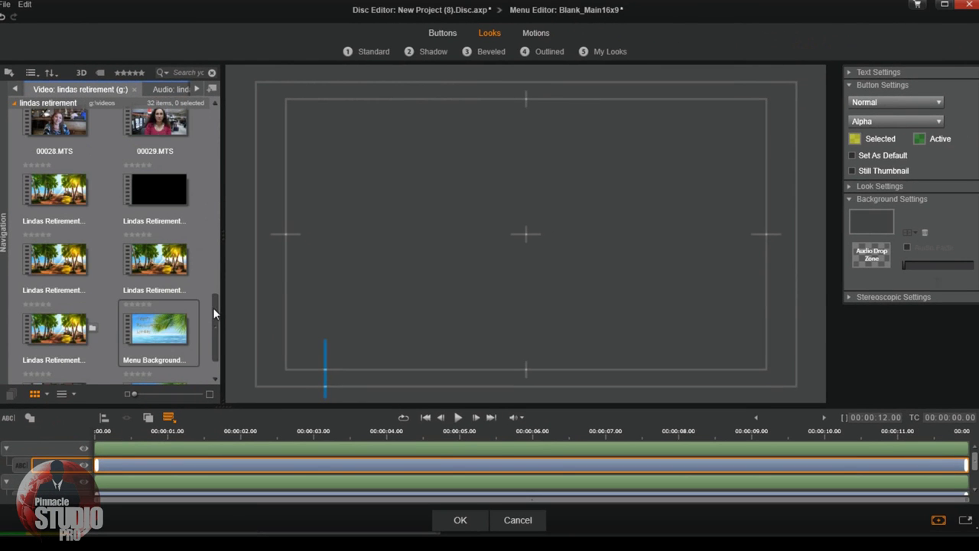
scroll(206, 314, "down", 1)
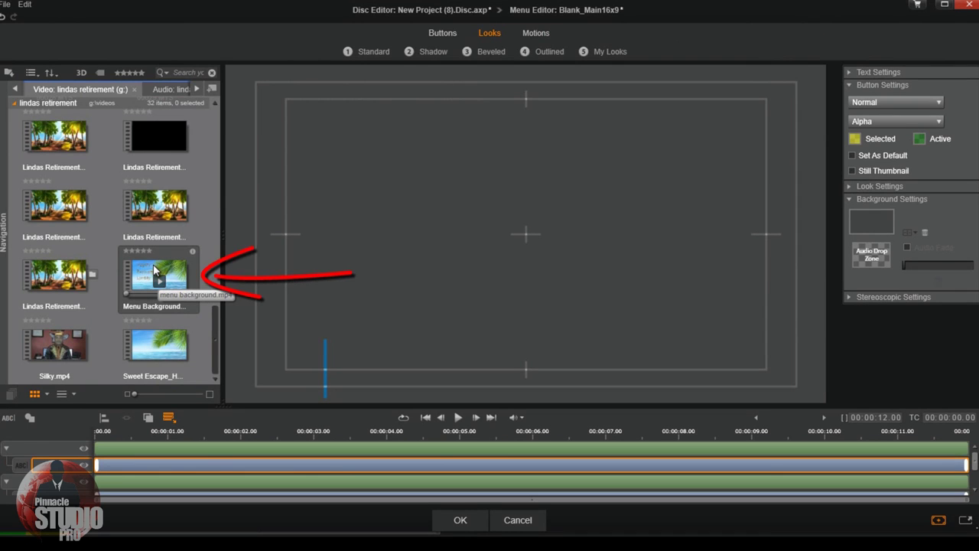
left_click_drag(154, 270, 861, 212)
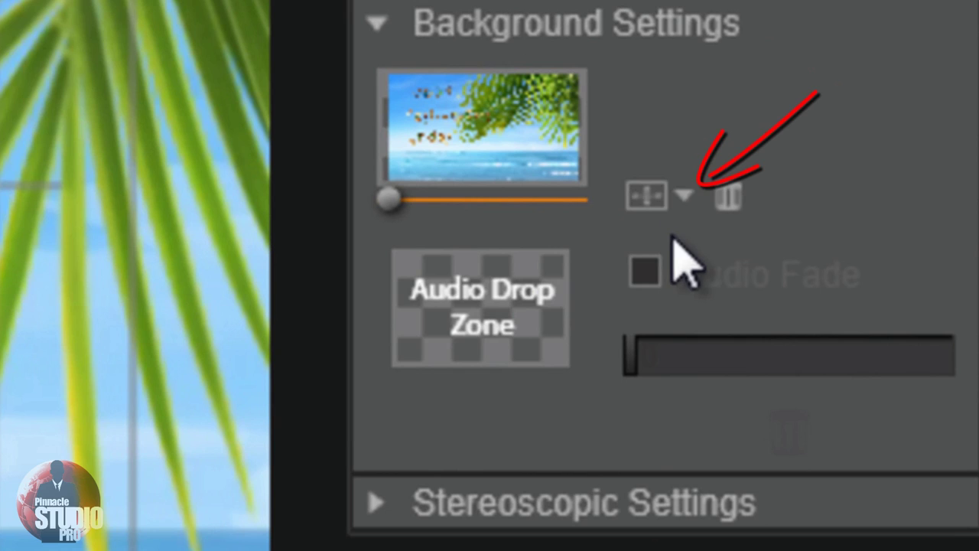
Set the background video's scaling to Keep Aspect and preview the menu's motion.
left_click(686, 198)
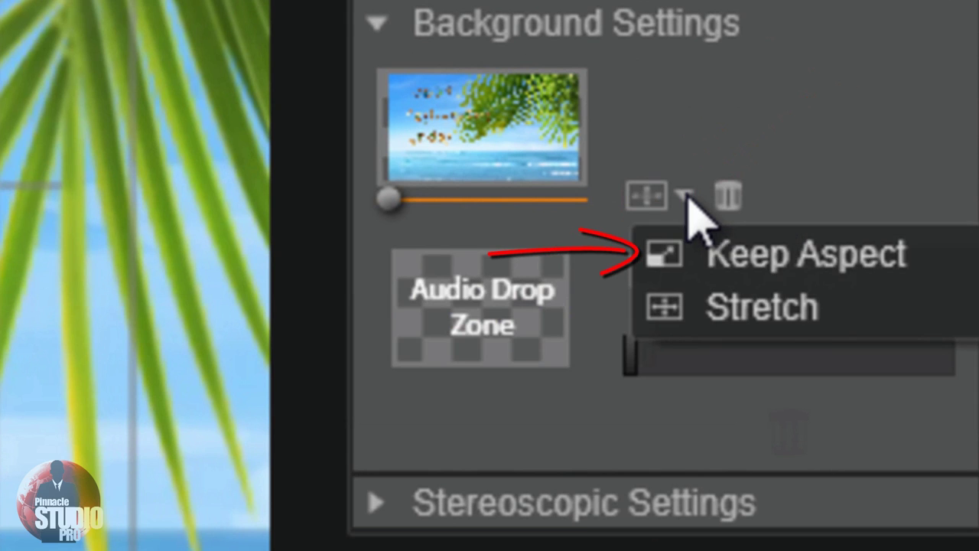
left_click(792, 261)
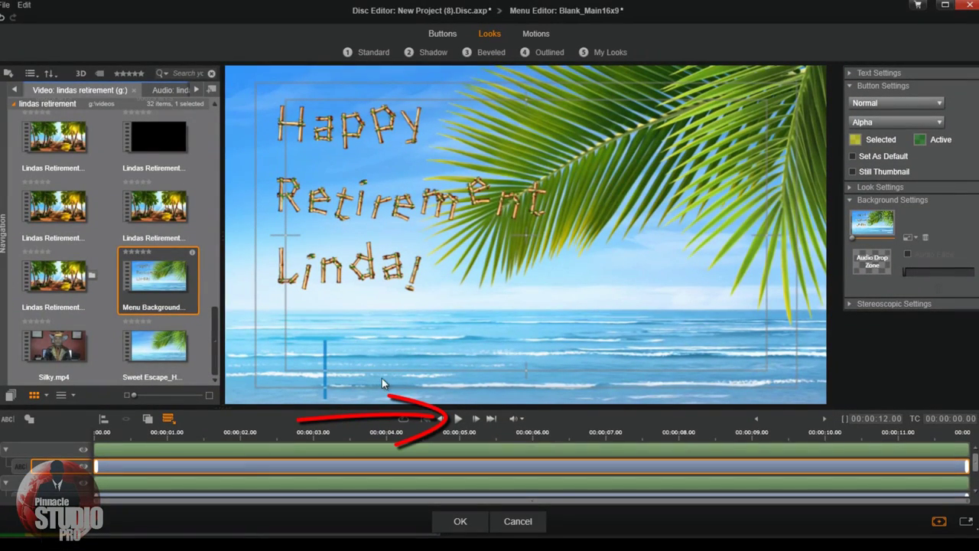
left_click(459, 419)
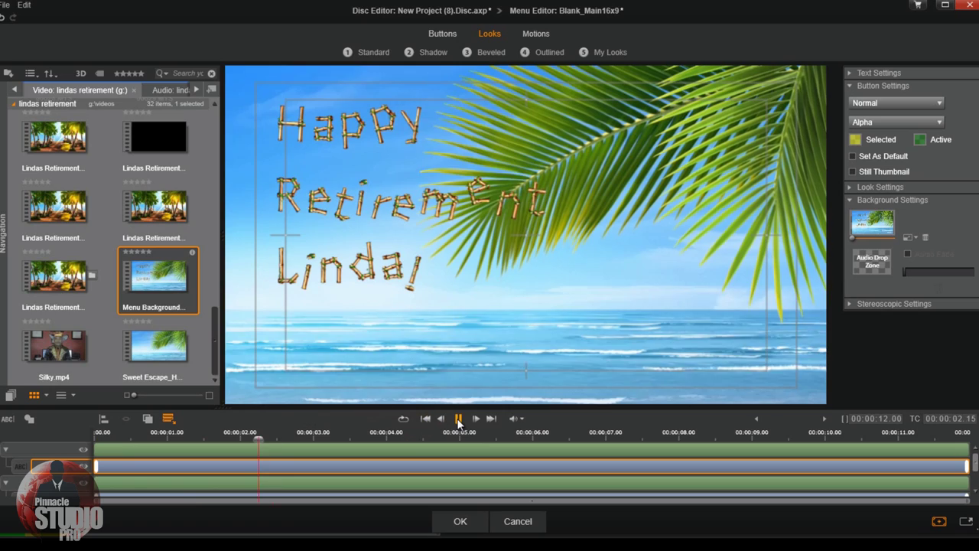
left_click(458, 420)
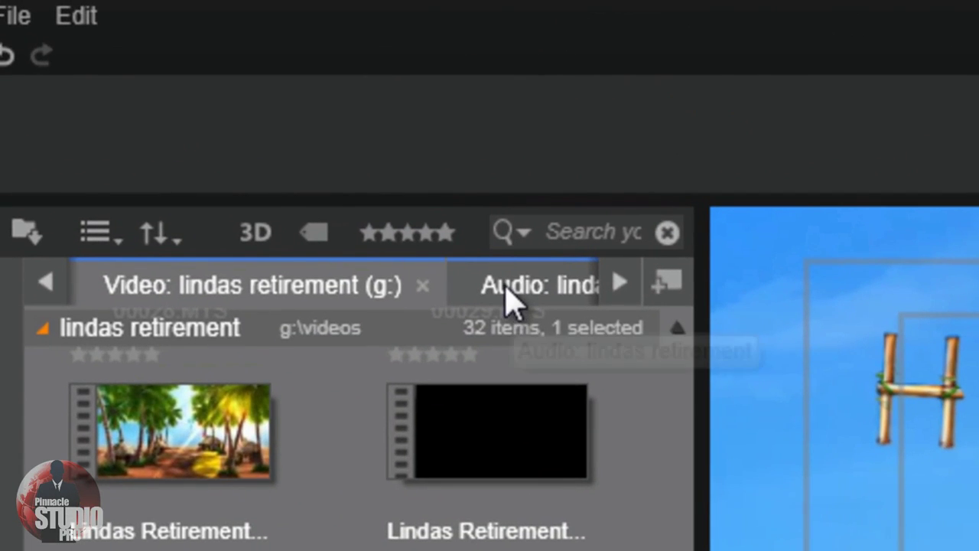
Assign Menu Music.wav from the lindas retirement audio collection as the menu's background audio and play the menu.
mouse_move(420, 352)
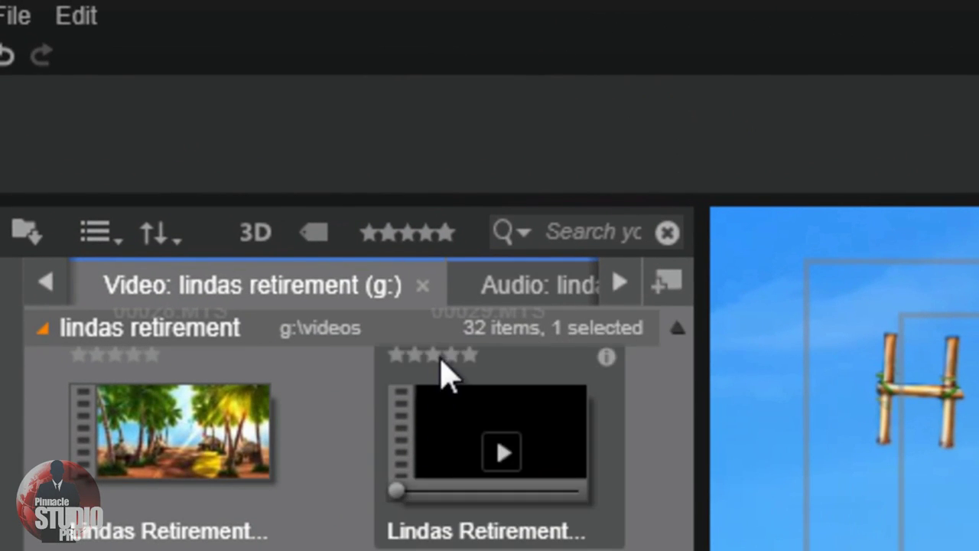
left_click(496, 294)
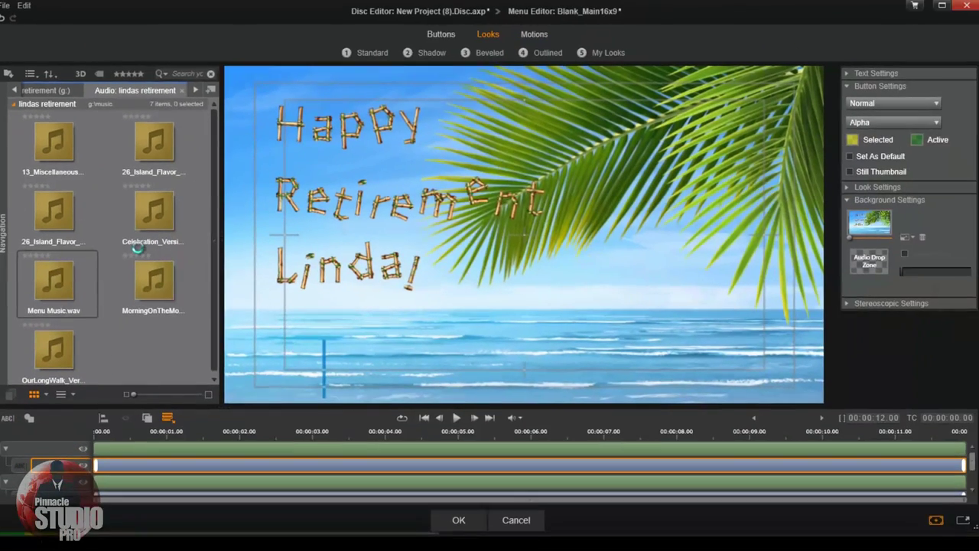
mouse_move(104, 489)
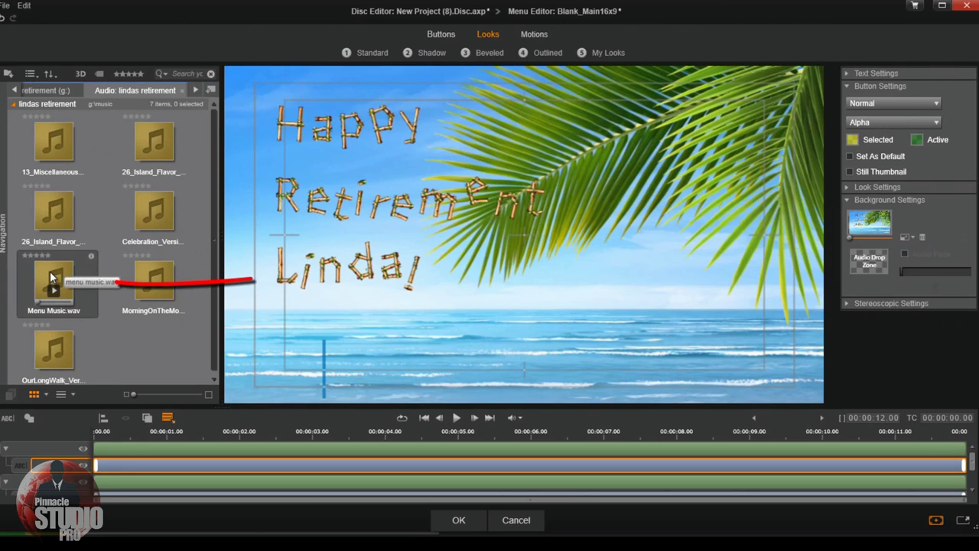
left_click(50, 271)
left_click_drag(49, 270, 862, 259)
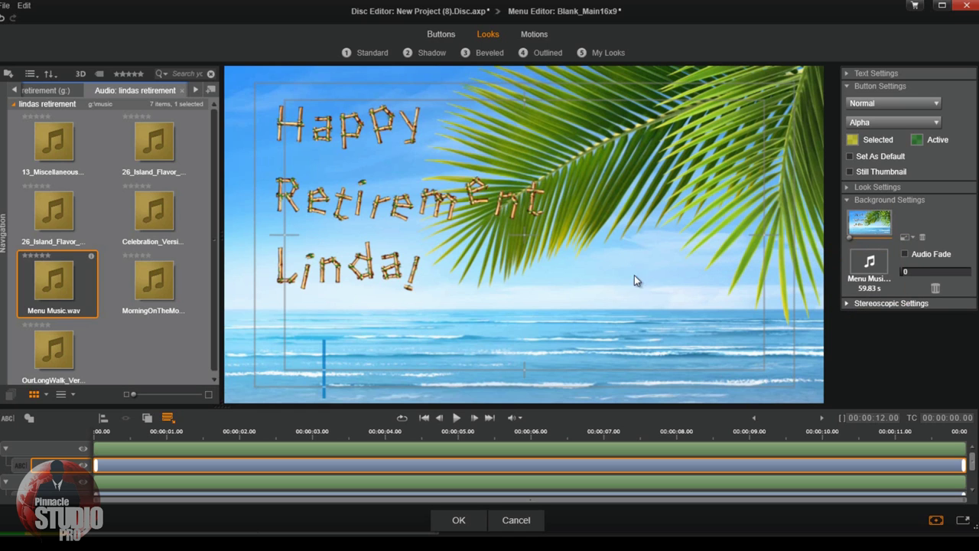
left_click(455, 418)
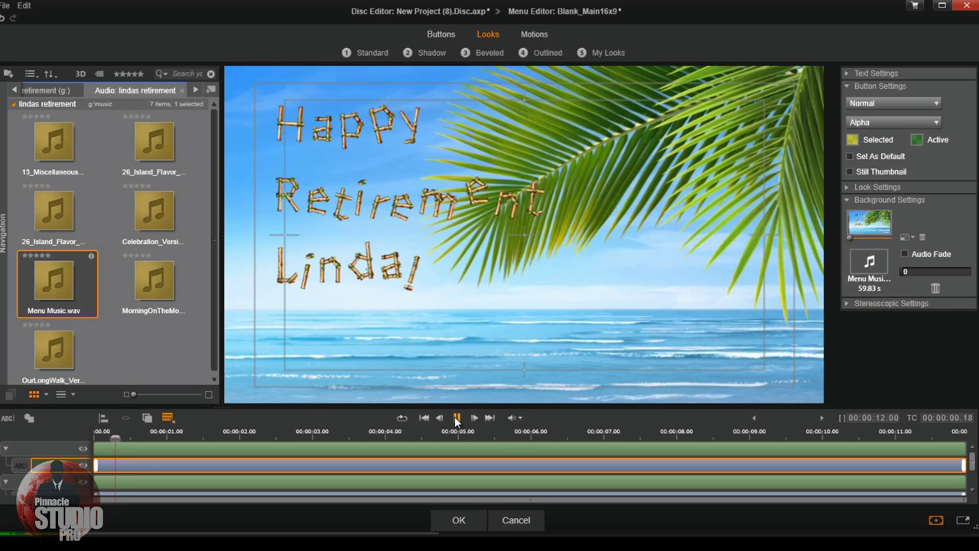
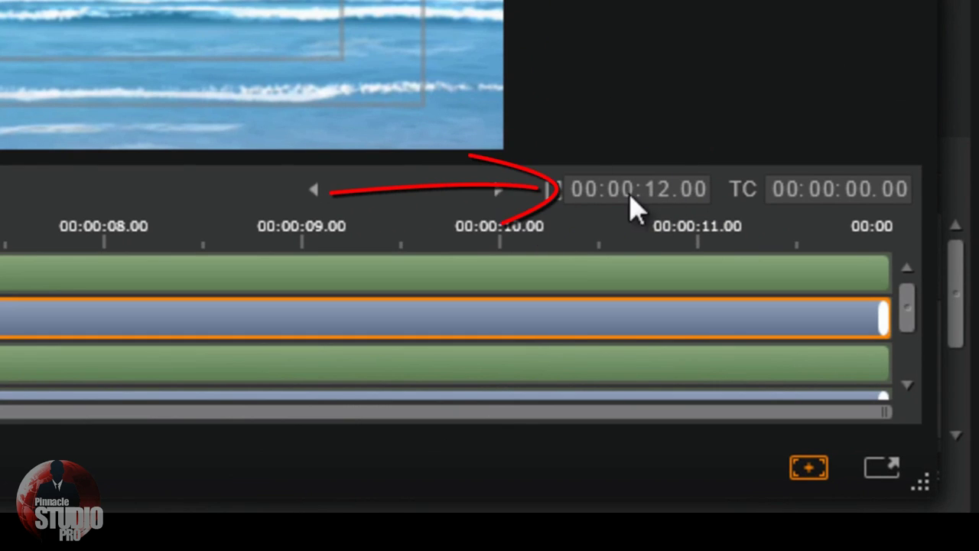
Set the menu duration to 00:00:59.24.
left_click(655, 190)
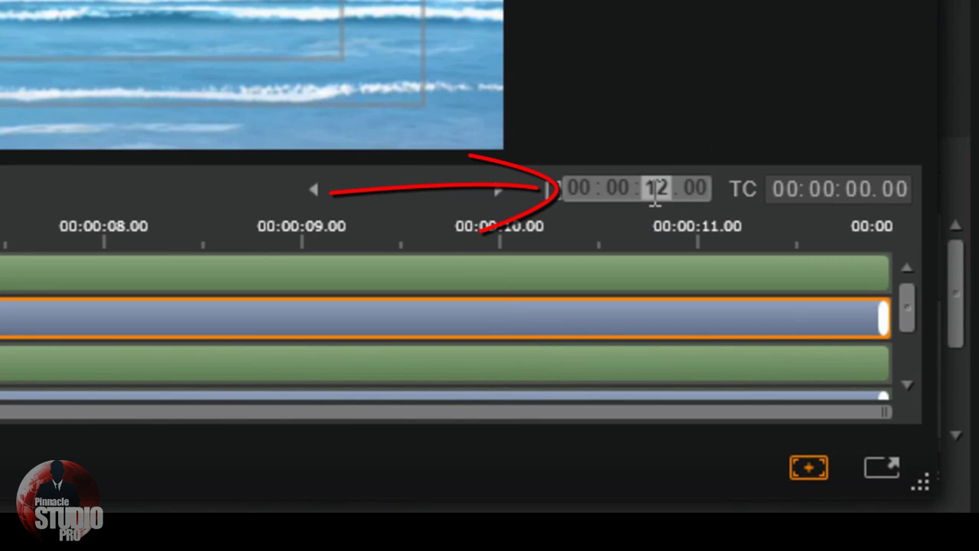
type("59.")
type("24")
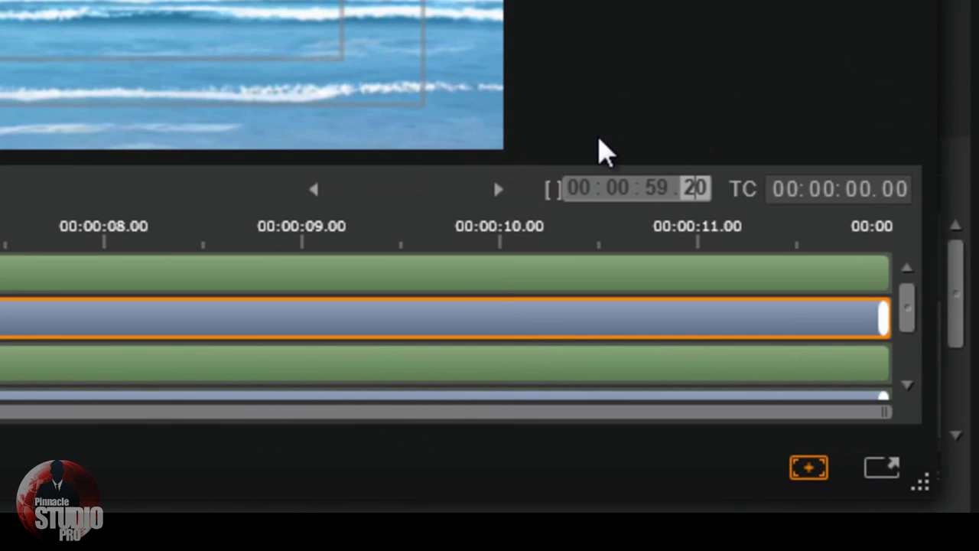
key("Return")
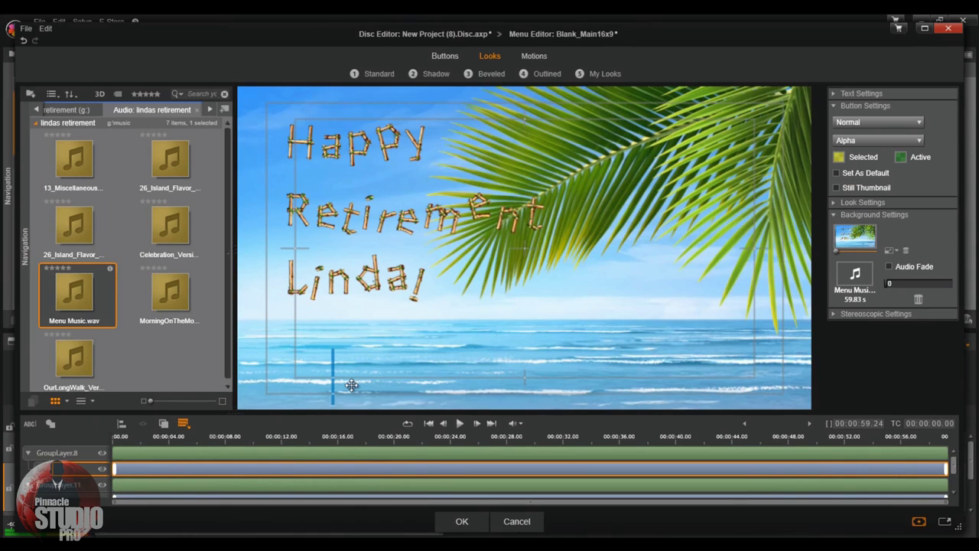
right_click(485, 325)
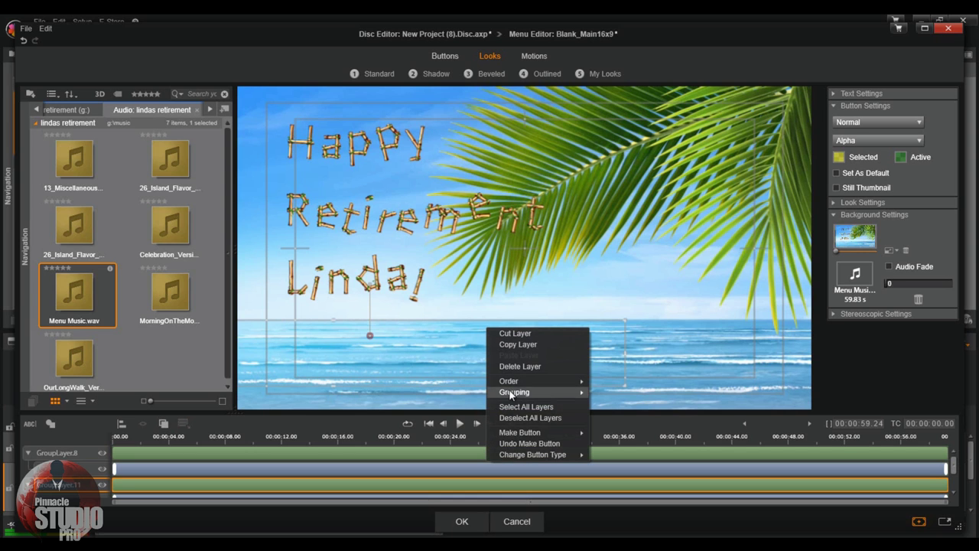
mouse_move(517, 435)
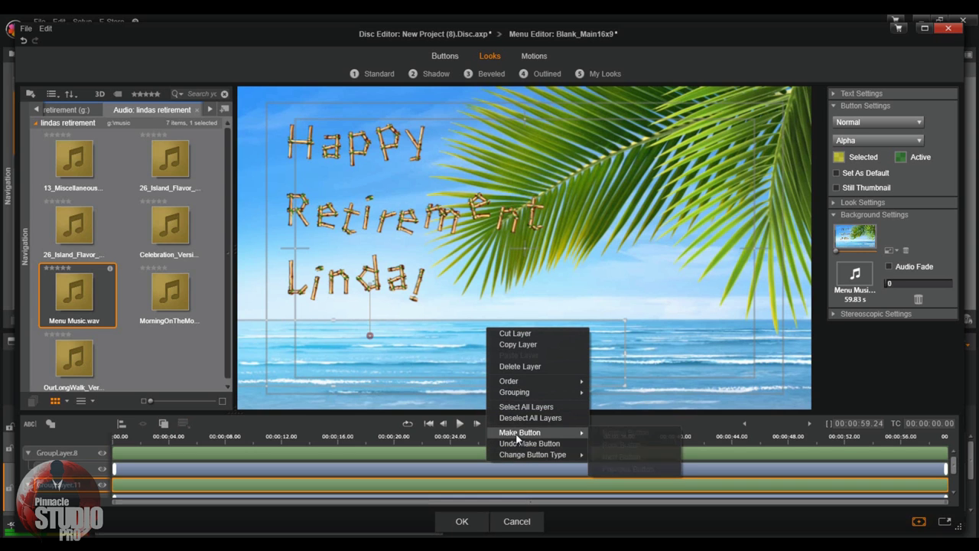
left_click(665, 267)
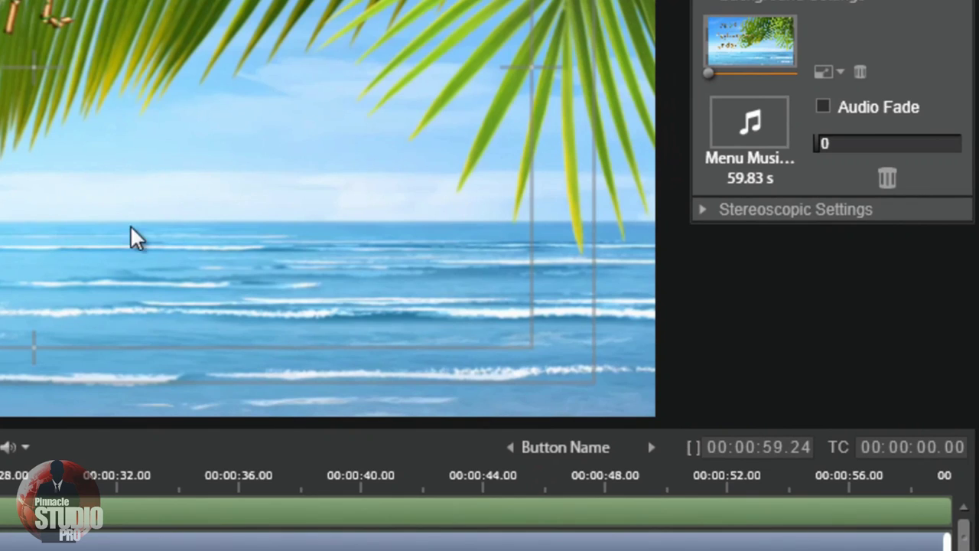
Add a circle shape, tuck it into the lower-right corner of the menu frame, and make it a Normal button.
right_click(308, 193)
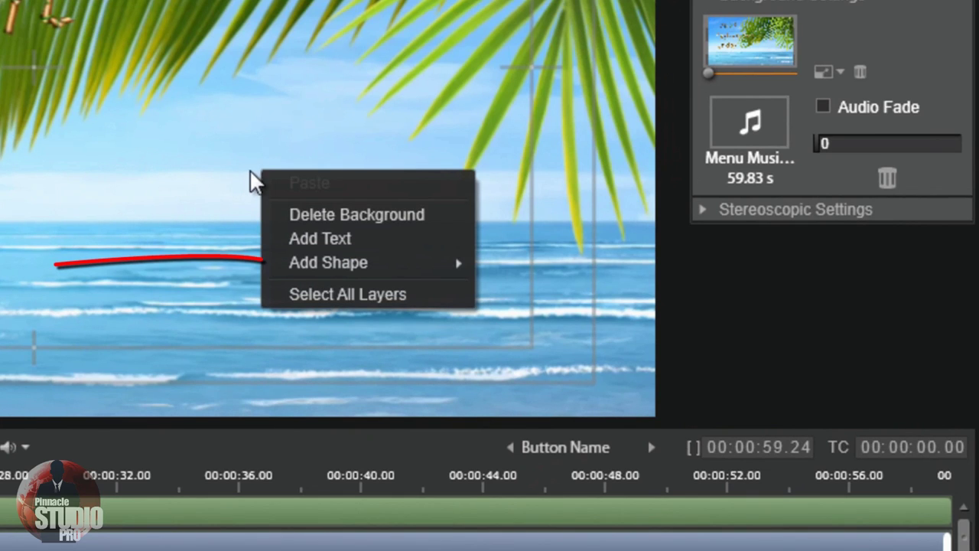
mouse_move(328, 263)
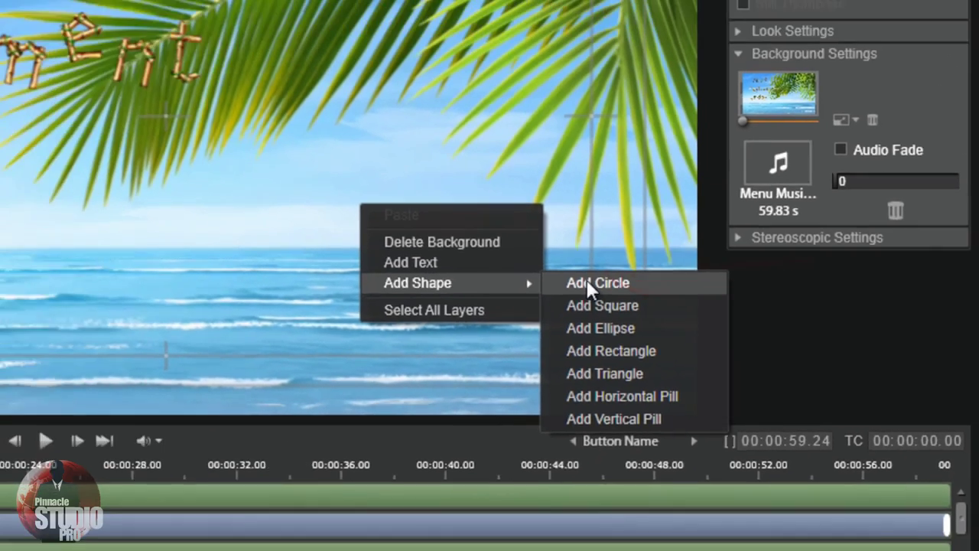
left_click(535, 263)
left_click_drag(442, 169, 804, 402)
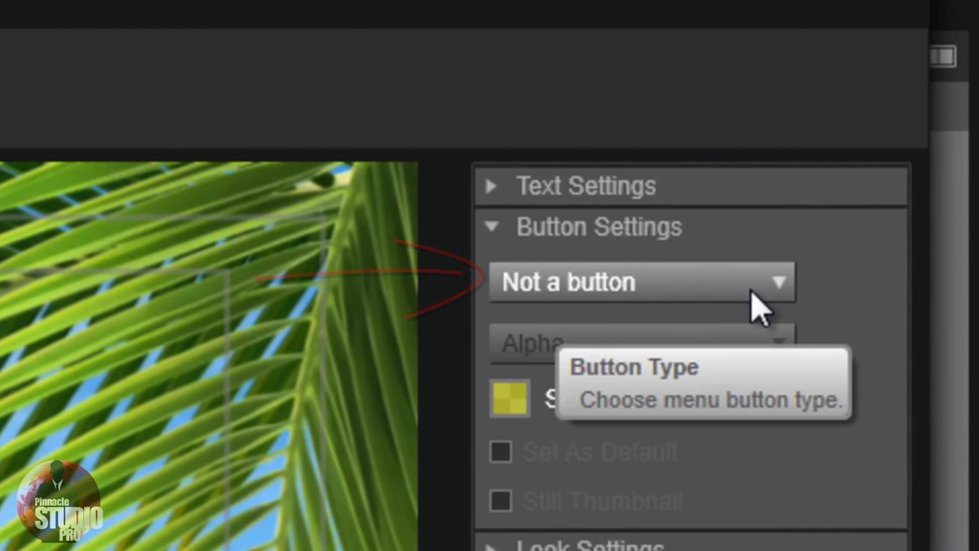
left_click(780, 284)
left_click(595, 361)
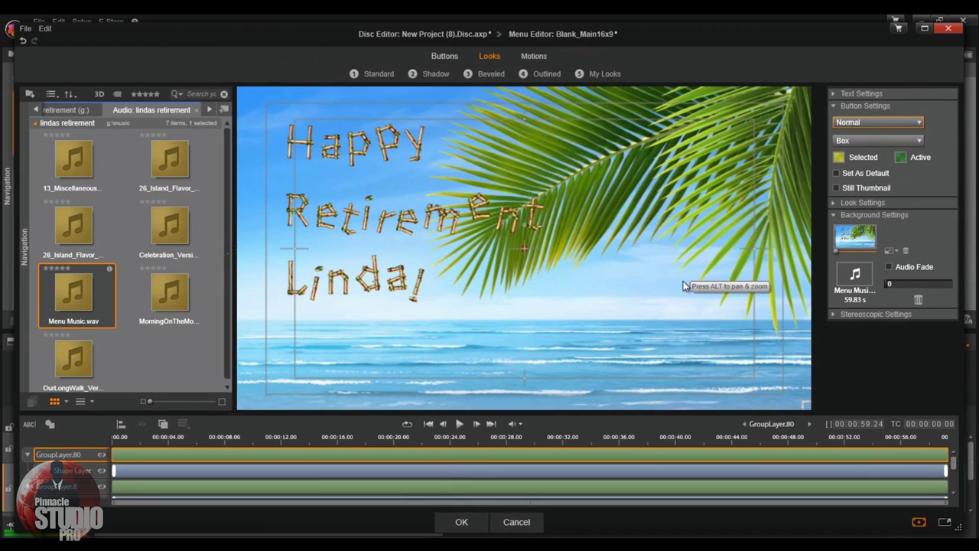
Accept the menu edits and play the finished menu in the disc simulator.
left_click(692, 253)
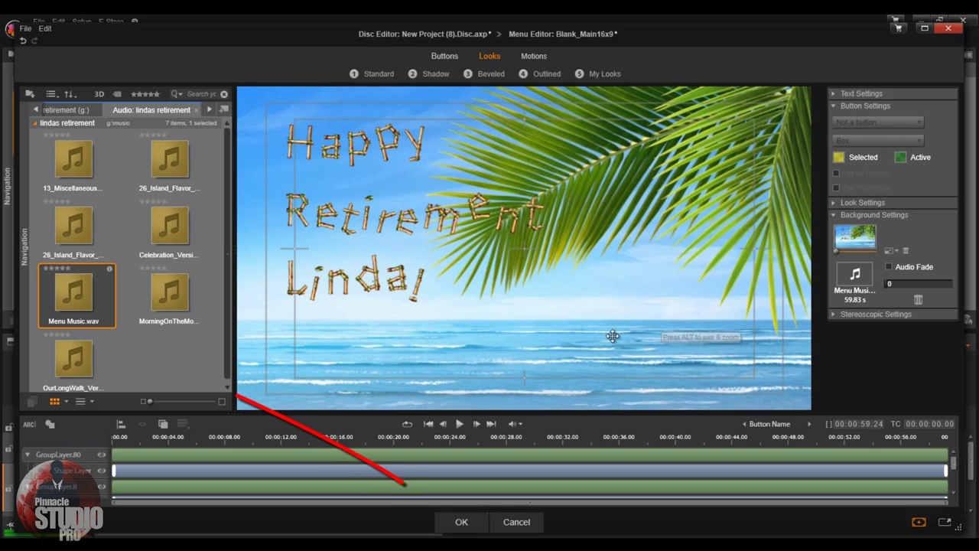
left_click(462, 522)
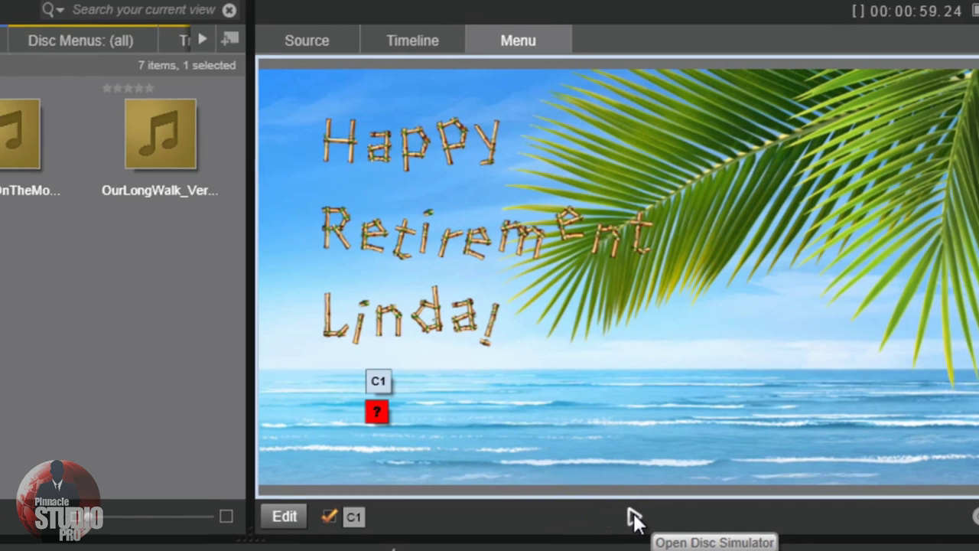
left_click(604, 517)
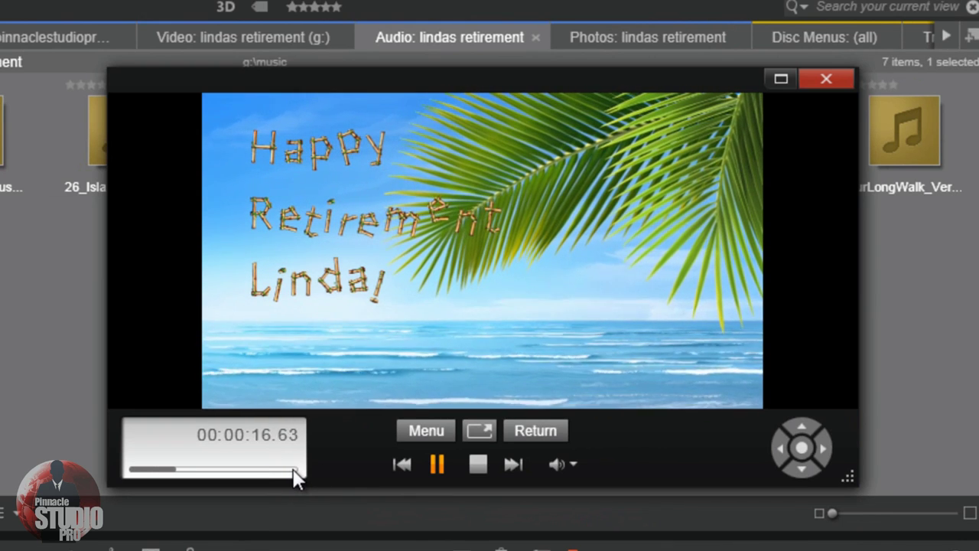
left_click(824, 80)
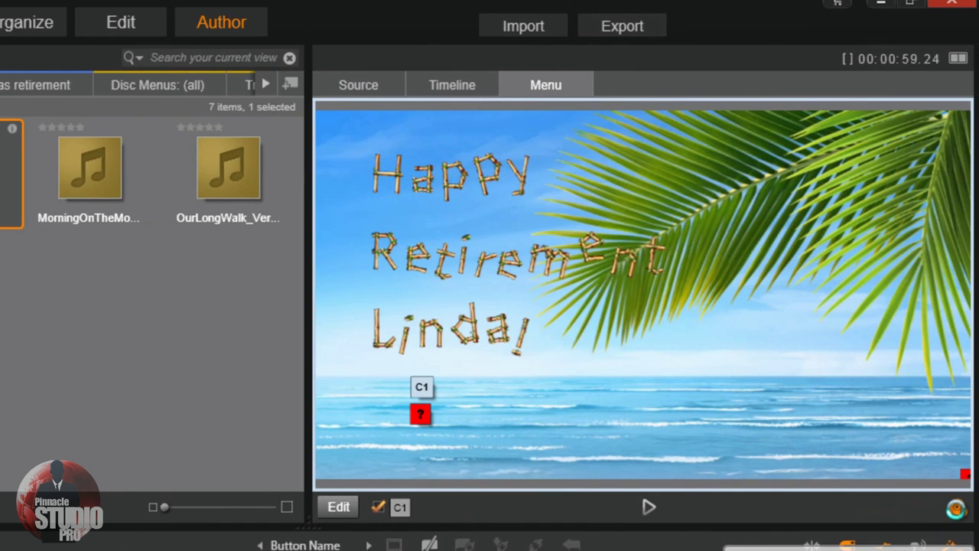
Start exporting the disc project and set the disc type to DVD.
left_click(958, 508)
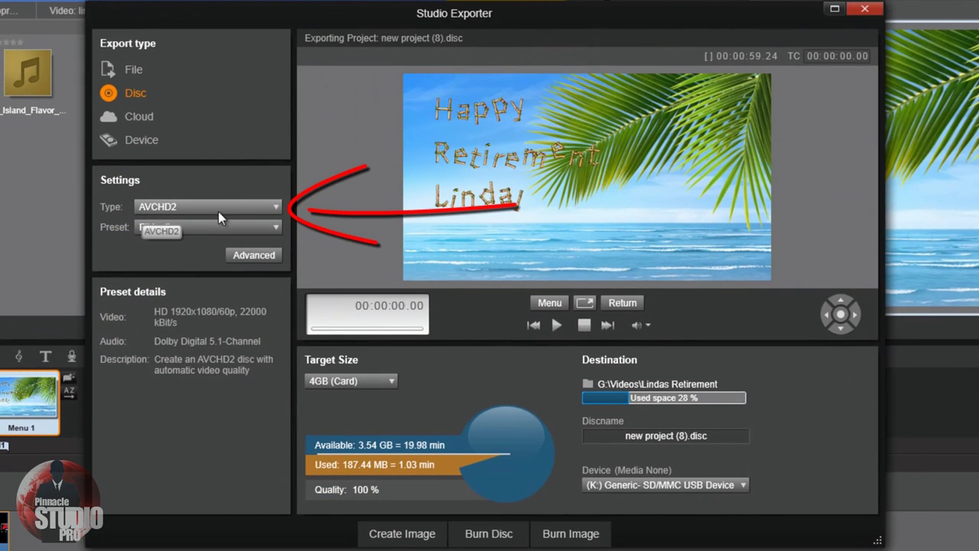
left_click(276, 207)
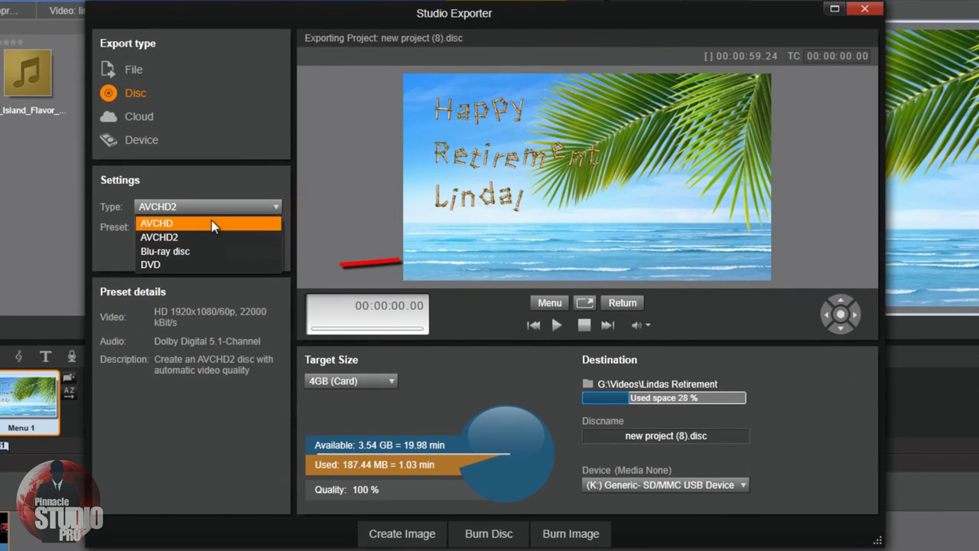
left_click(191, 266)
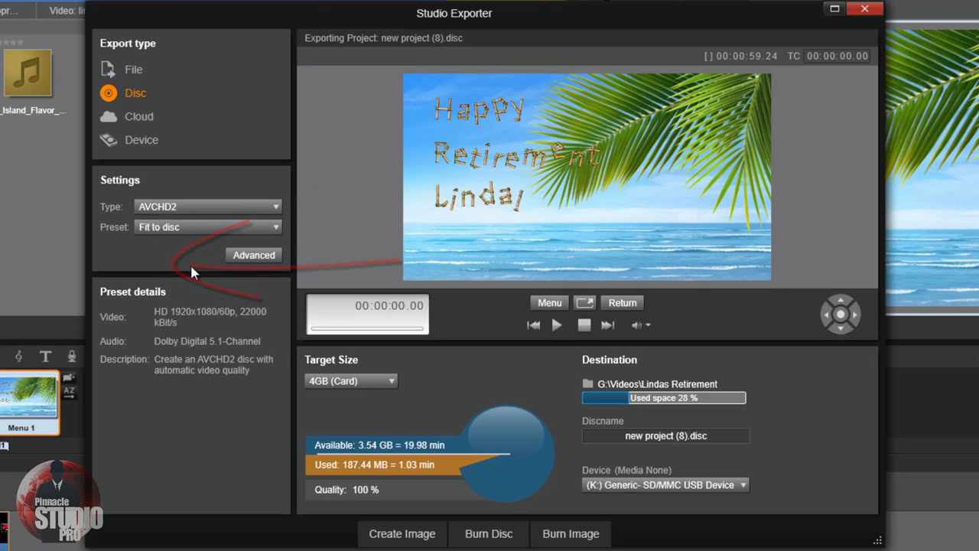